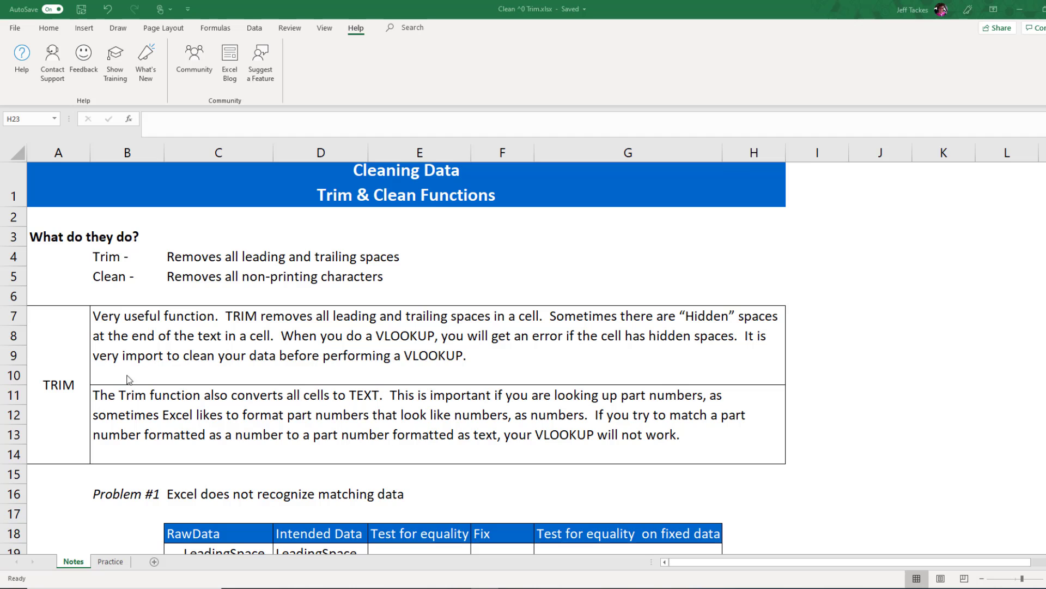
# - Inspect the raw LeadingSpace entry in C19 to reveal its hidden leading space
pyautogui.scroll(-1, 392, 466)
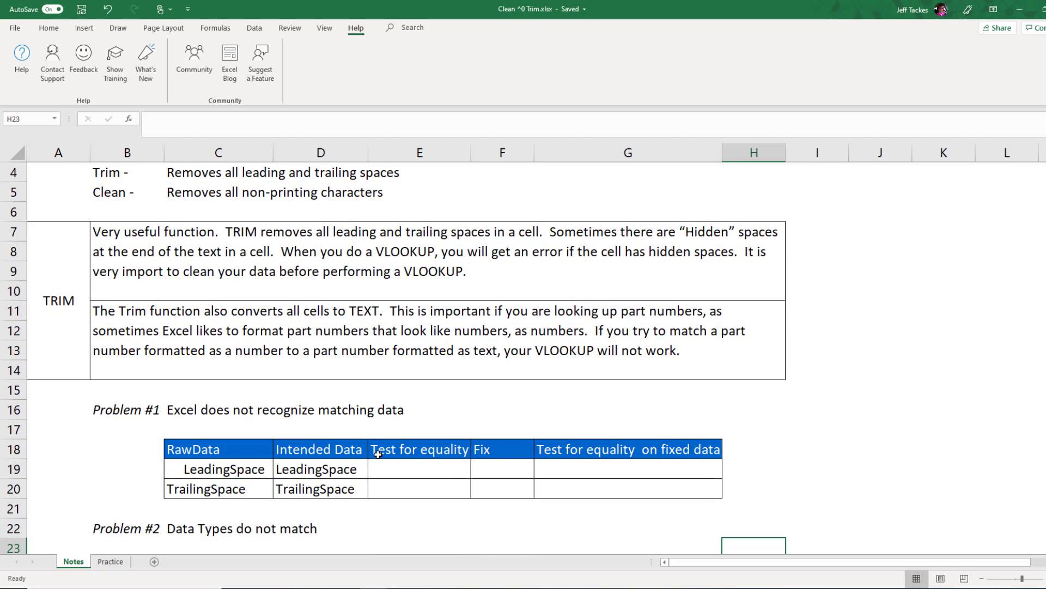
pyautogui.scroll(-1, 369, 450)
pyautogui.click(245, 412)
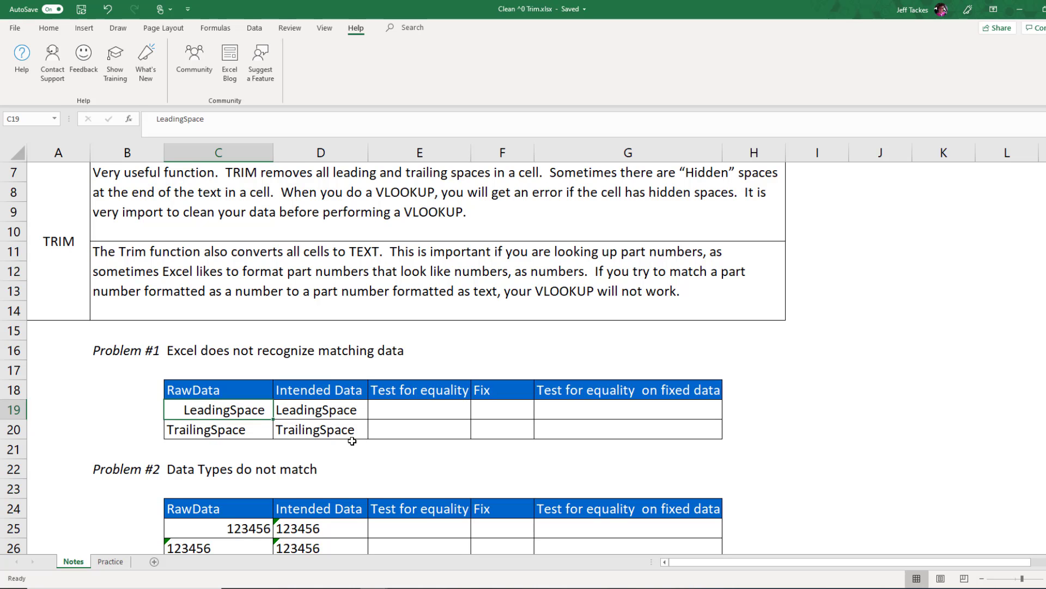
pyautogui.click(158, 119)
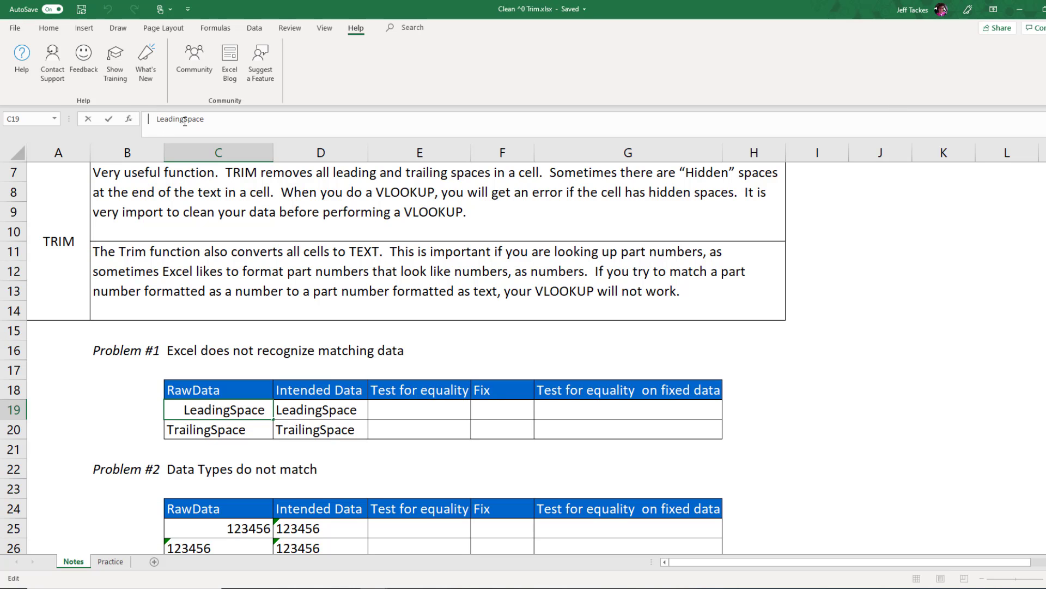
pyautogui.press('Right')
pyautogui.press('Left')
pyautogui.press('Return')
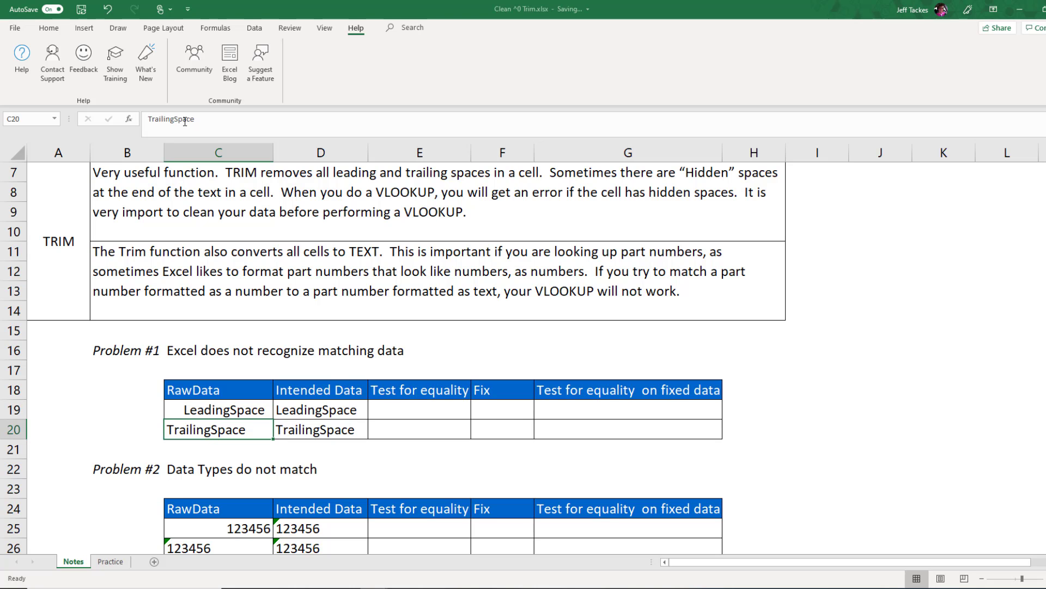
pyautogui.click(397, 407)
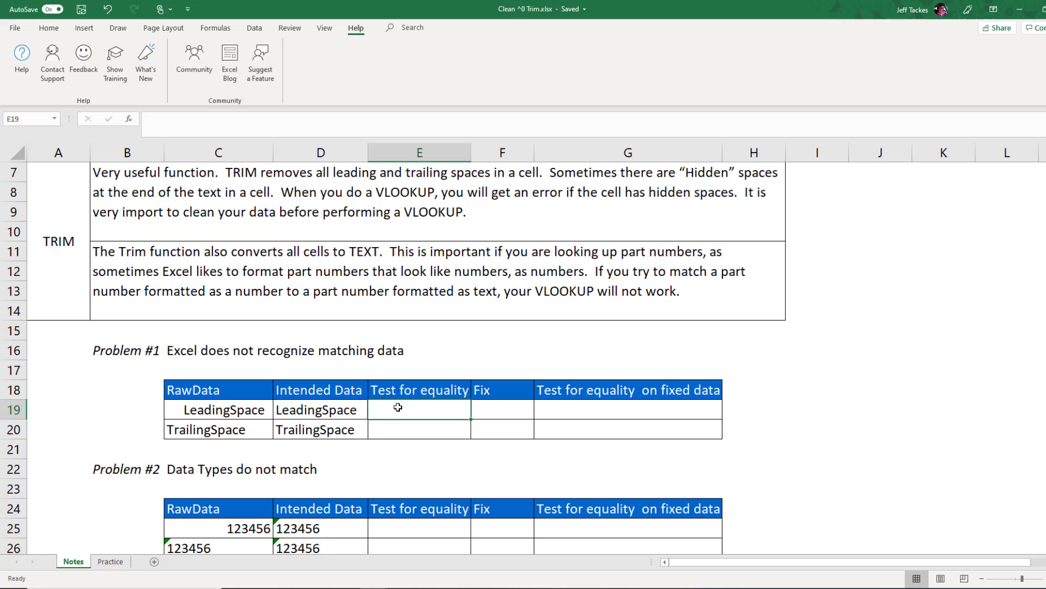
# - Inspect the intended LeadingSpace value in D19 for any extra spaces
pyautogui.click(239, 412)
pyautogui.click(299, 418)
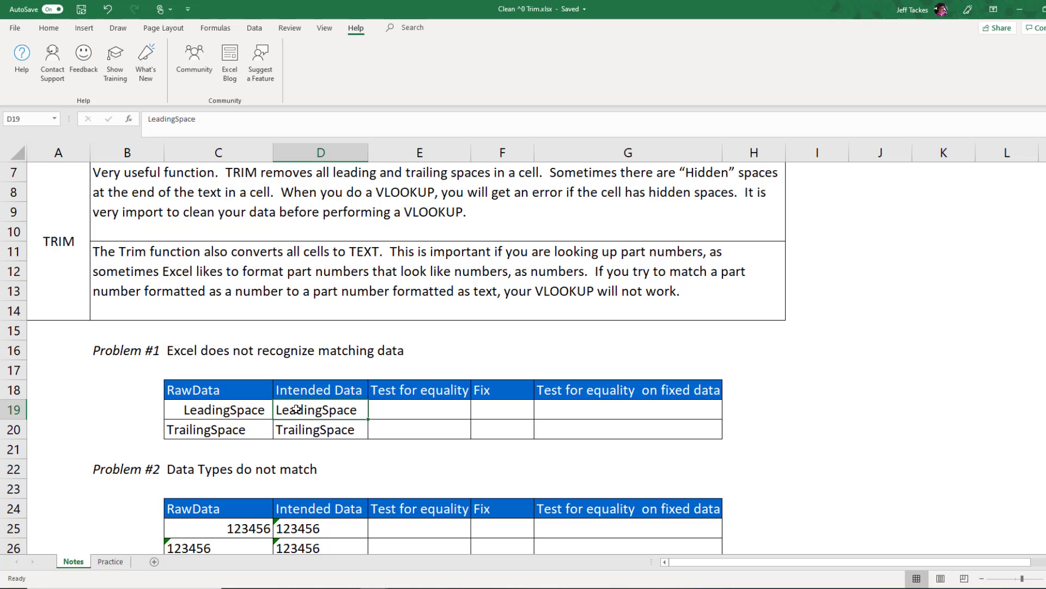
pyautogui.click(147, 119)
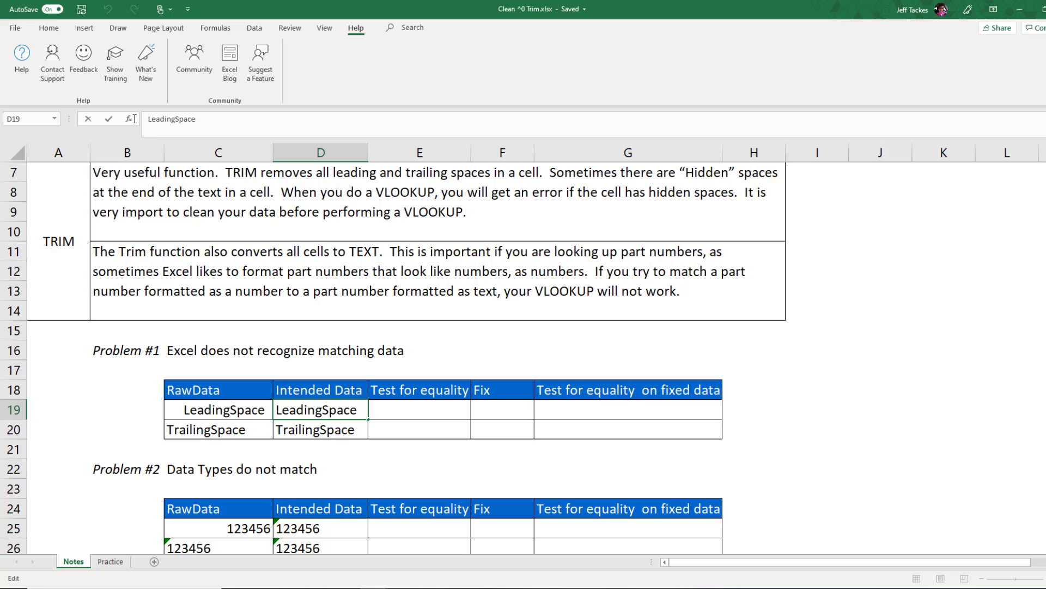
pyautogui.click(226, 119)
# - Enter =D19=C19 in E19 (FALSE), then highlight C19's leading spaces in the formula bar
pyautogui.click(399, 409)
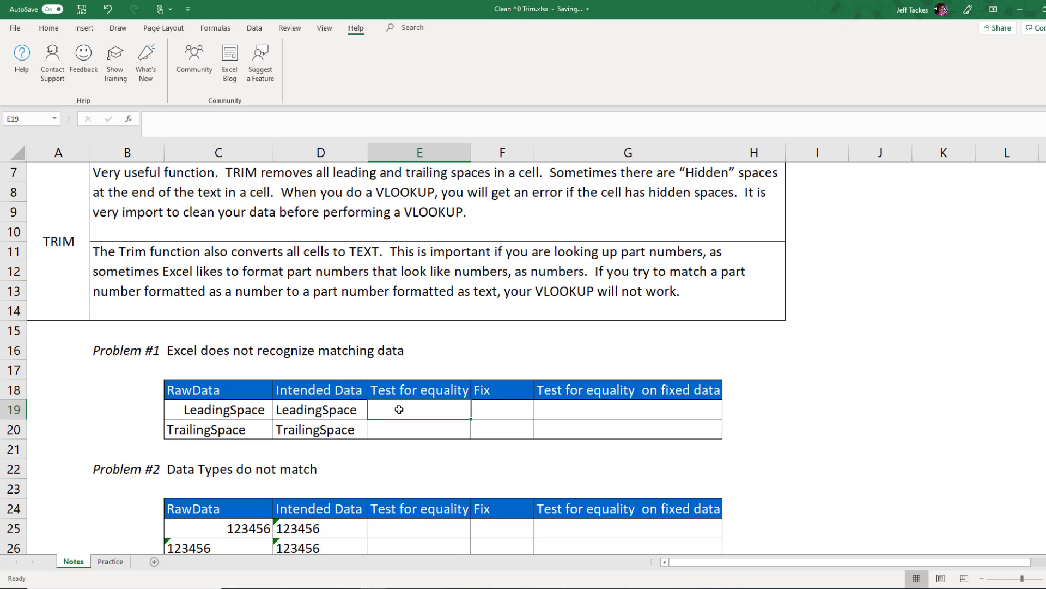
pyautogui.write('=')
pyautogui.press('Left')
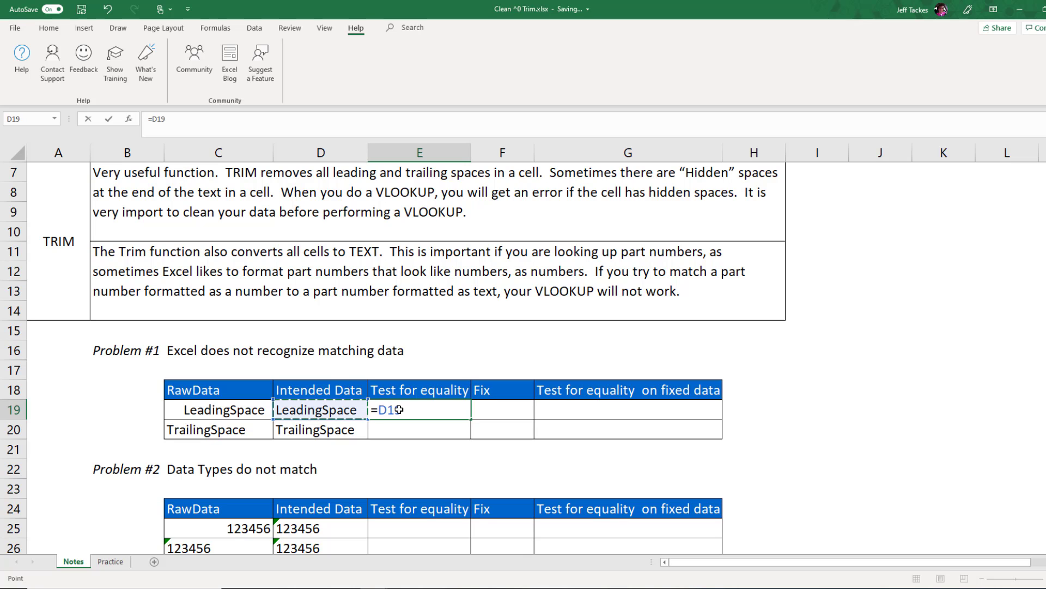
pyautogui.write('=')
pyautogui.click(227, 410)
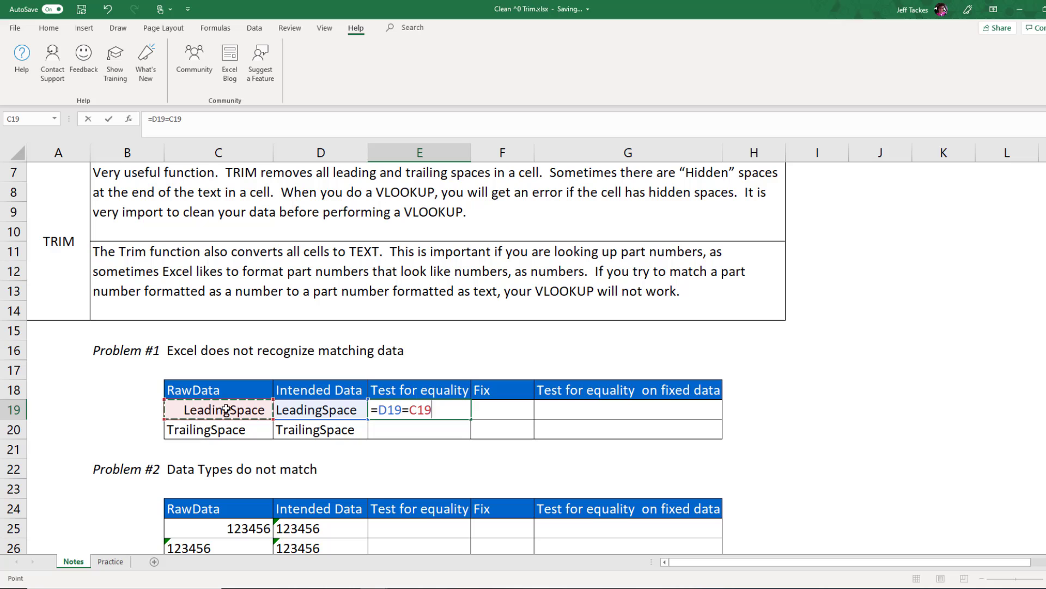
pyautogui.press('Return')
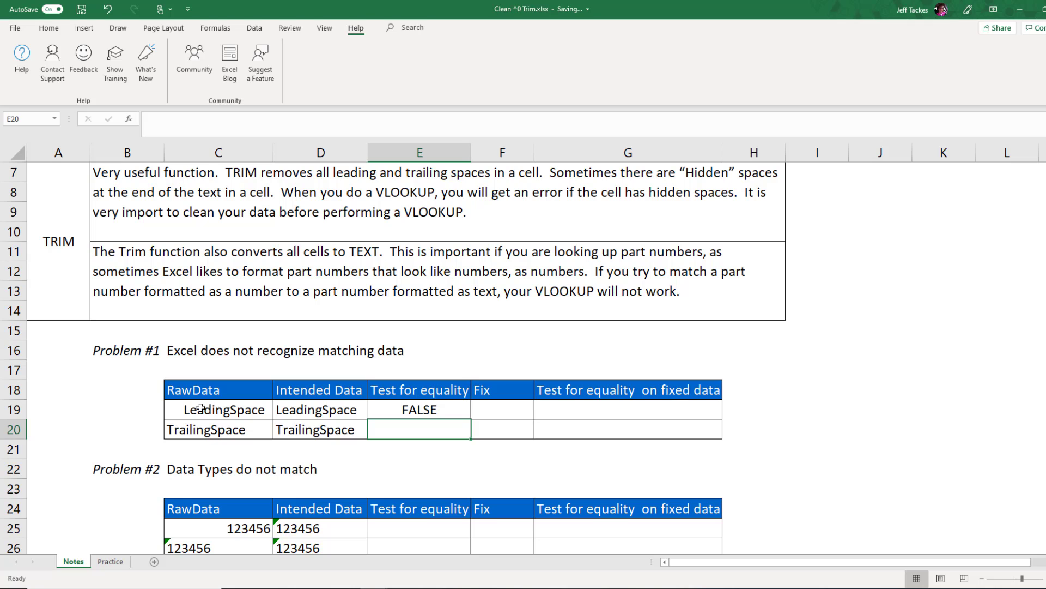
pyautogui.click(180, 408)
pyautogui.moveTo(158, 119); pyautogui.dragTo(127, 132)
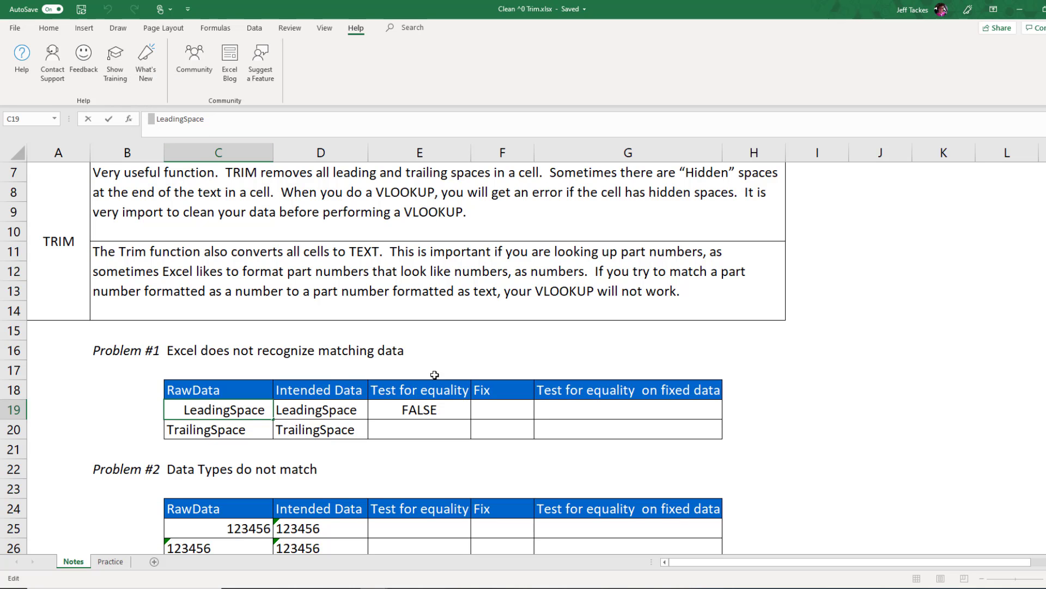
# - Enter =TRIM(C19) in F19 to strip the leading spaces from LeadingSpace
pyautogui.click(498, 411)
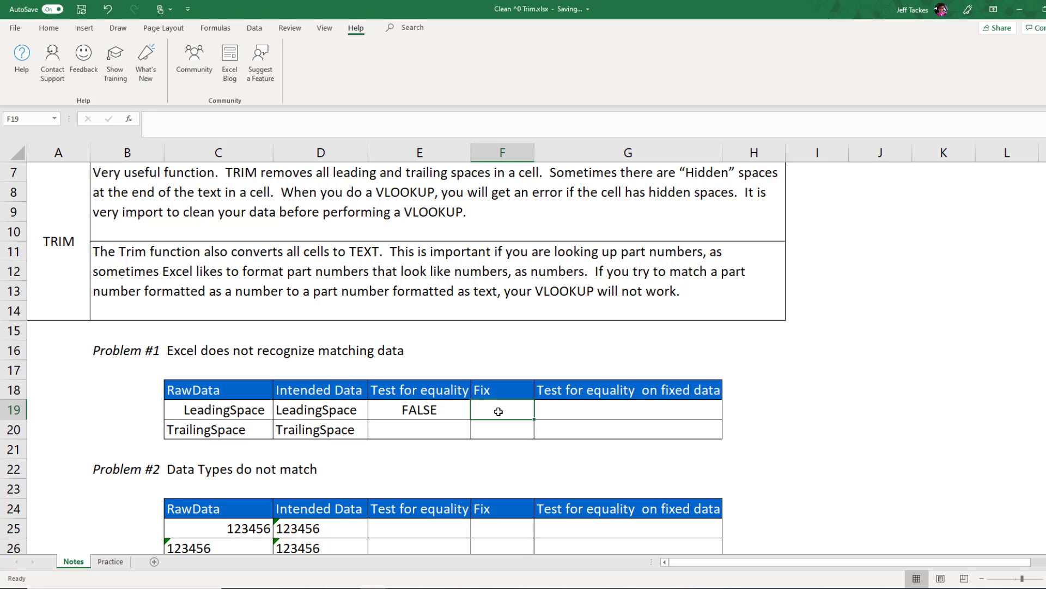
pyautogui.write('=')
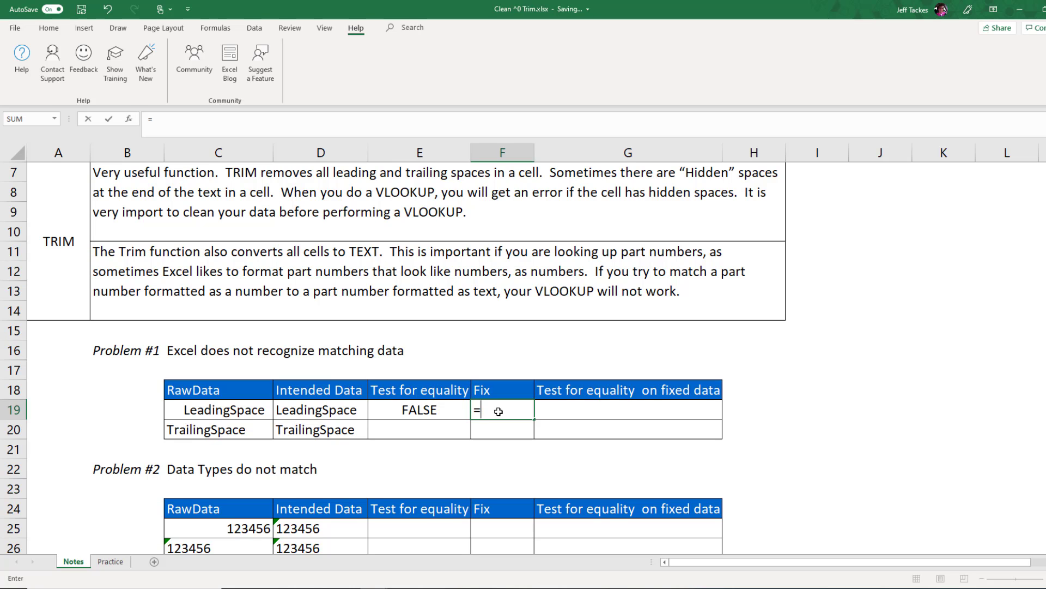
pyautogui.write('tri')
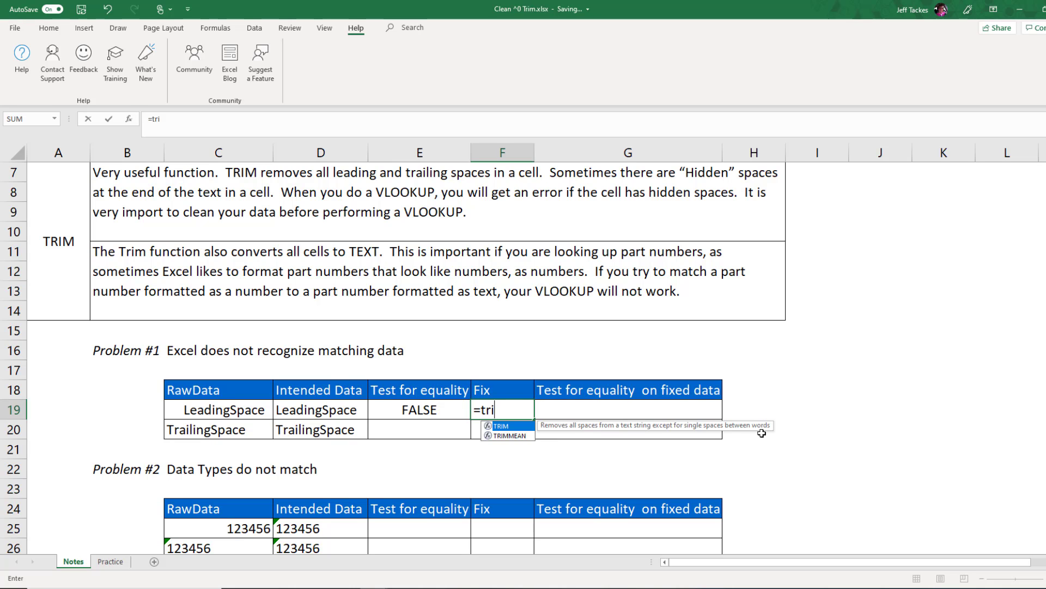
pyautogui.press('Tab')
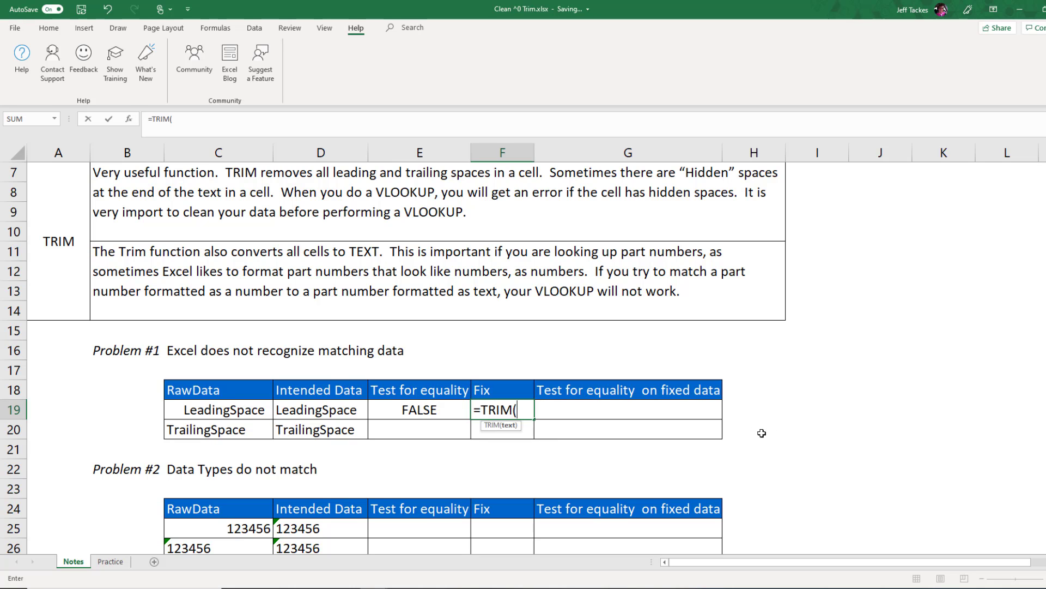
pyautogui.click(194, 410)
pyautogui.write(')')
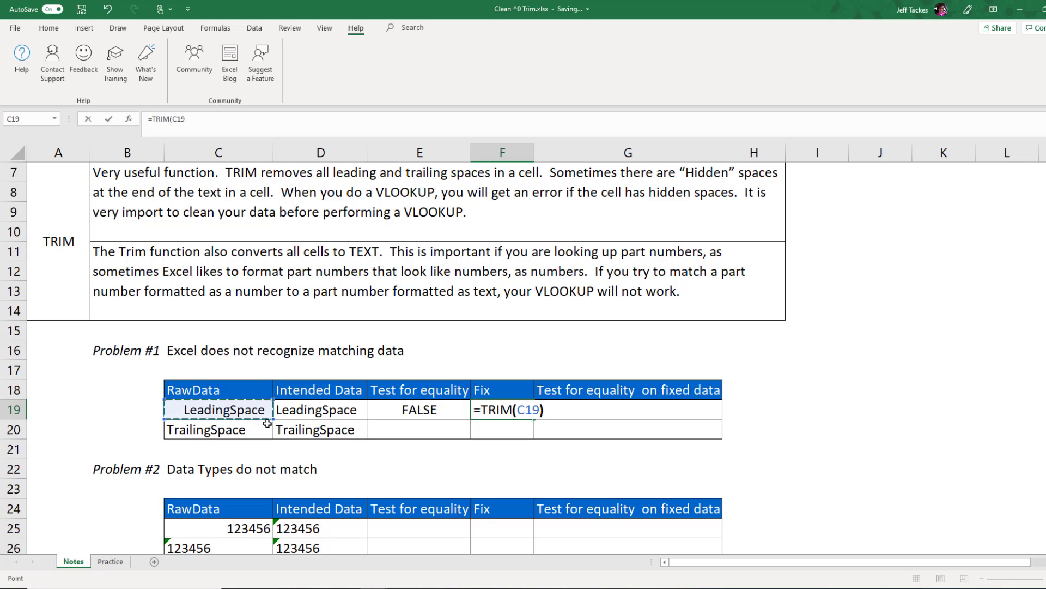
pyautogui.press('Return')
pyautogui.press('Up')
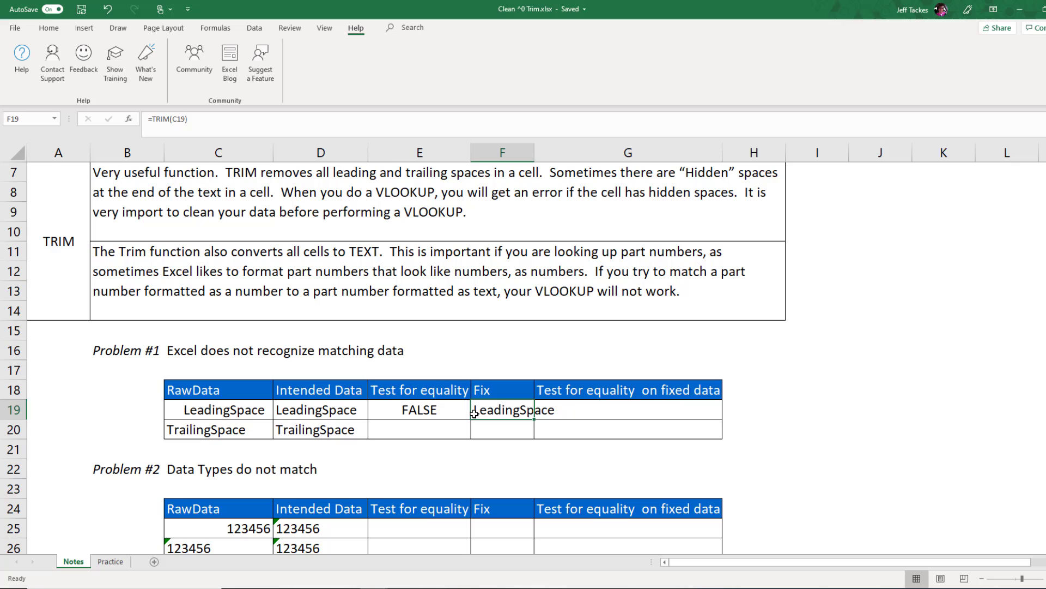
# - Enter =F19=D19 in G19 so the trimmed LeadingSpace test returns TRUE
pyautogui.click(569, 413)
pyautogui.write('=')
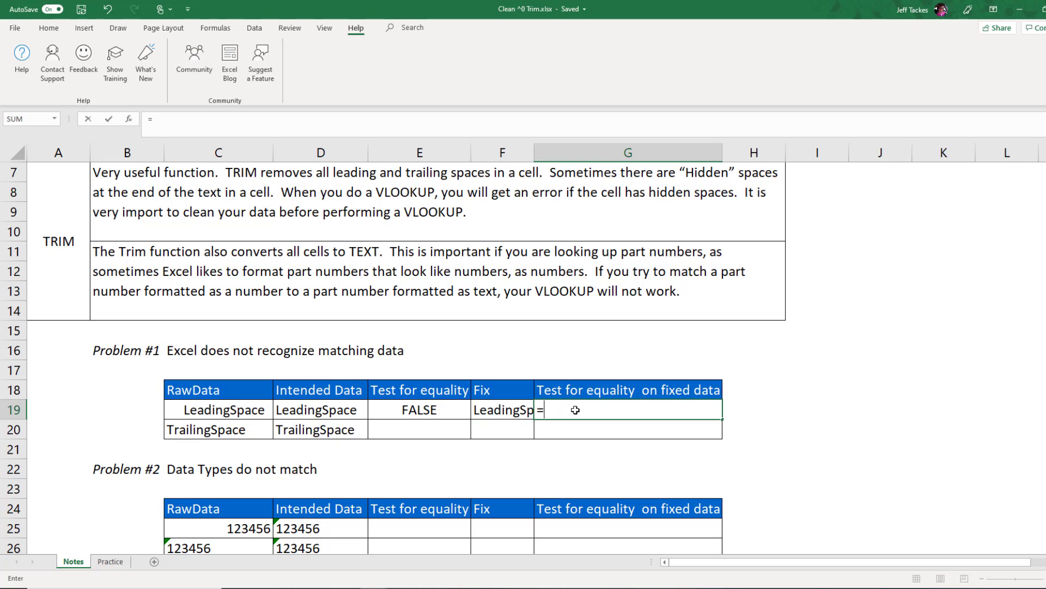
pyautogui.press('Left')
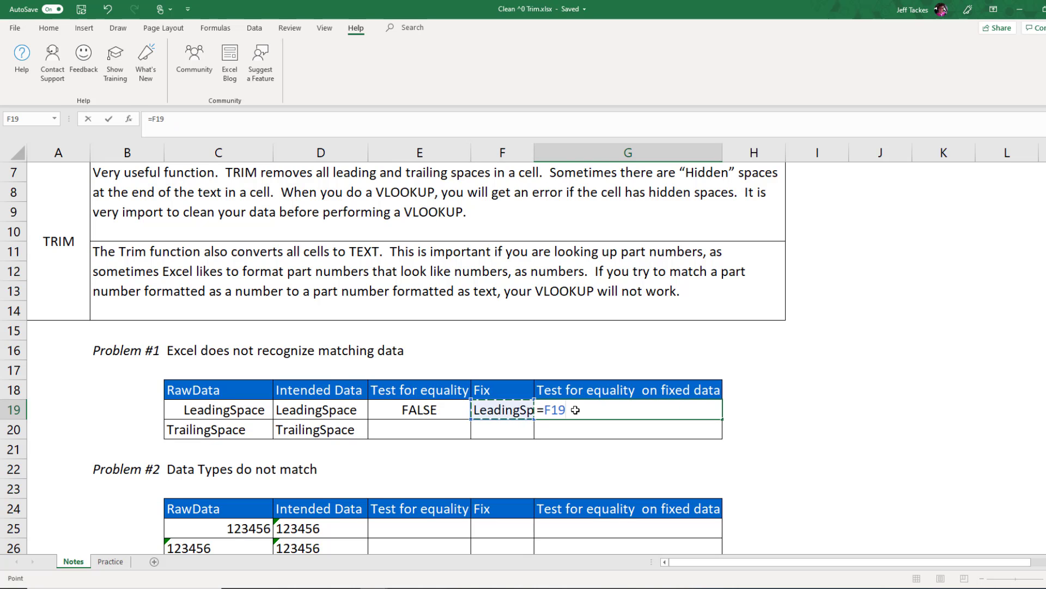
pyautogui.write('=')
pyautogui.click(330, 412)
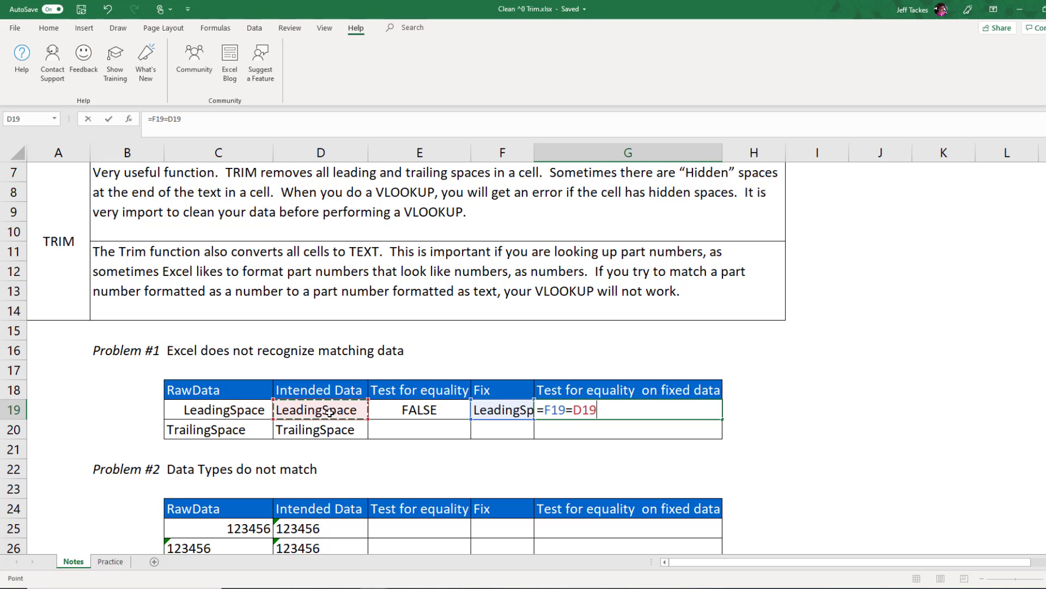
pyautogui.press('Return')
# - Reopen G19's formula to review its references, keeping the TRUE result
pyautogui.click(420, 410)
pyautogui.click(615, 410)
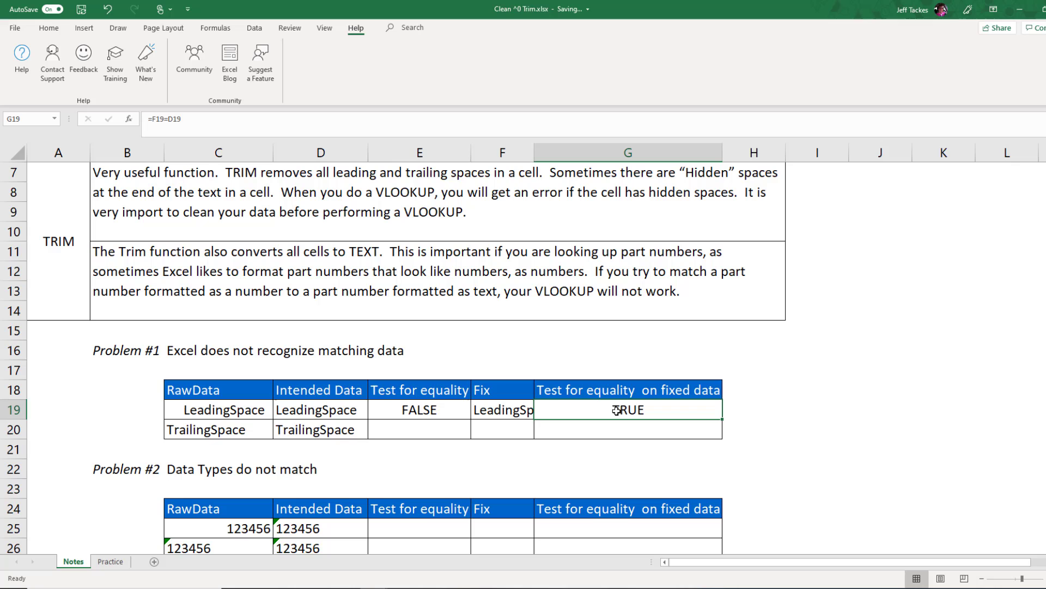
pyautogui.press('F2')
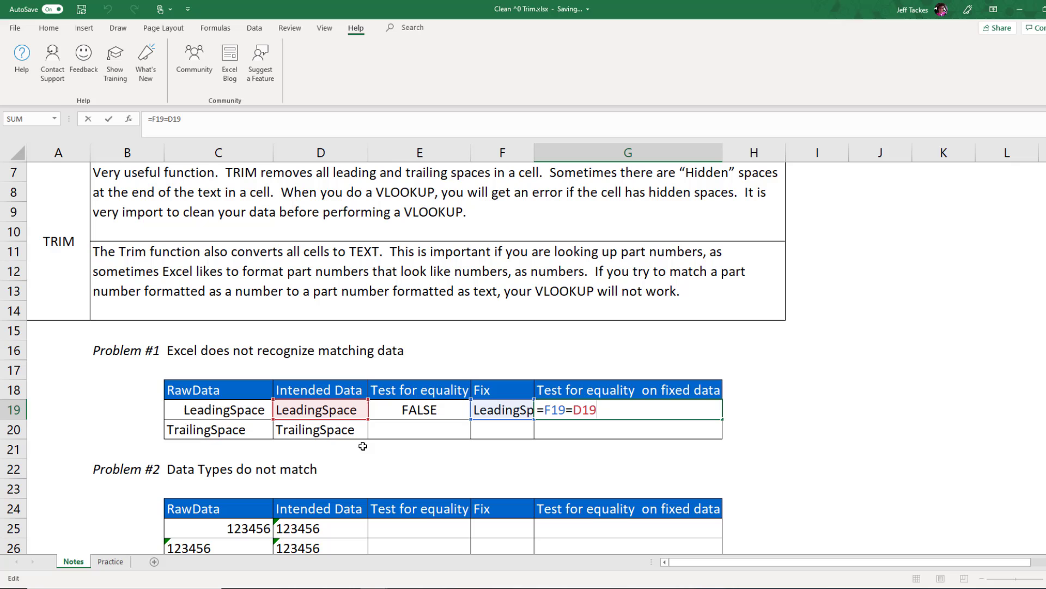
pyautogui.hotkey('ctrl', 'Return')
pyautogui.click(186, 413)
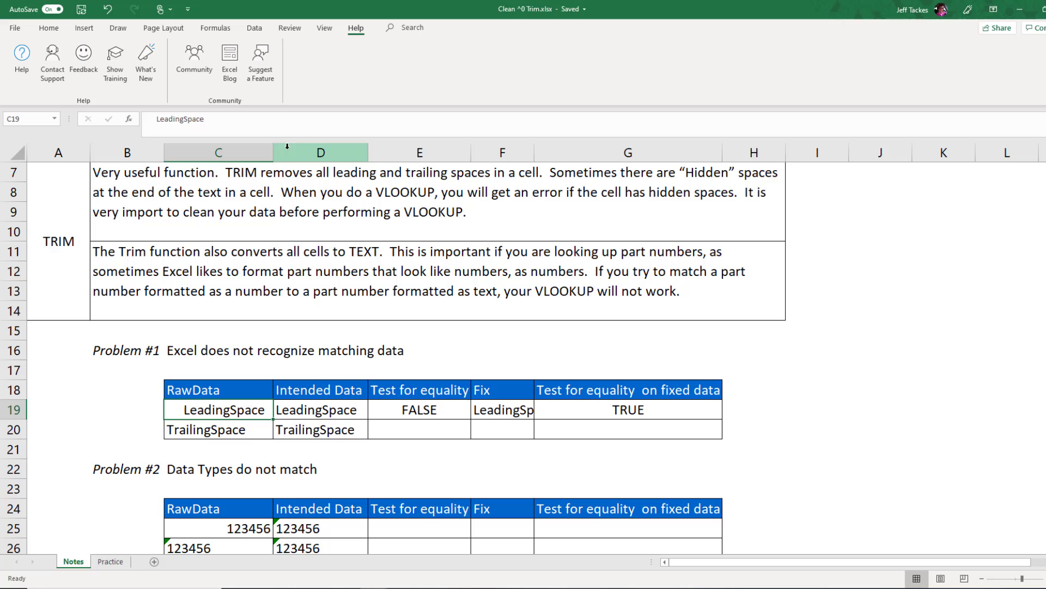
# - Inspect the trailing spaces in the raw TrailingSpace entry C20 and intended value D20
pyautogui.click(244, 440)
pyautogui.click(261, 124)
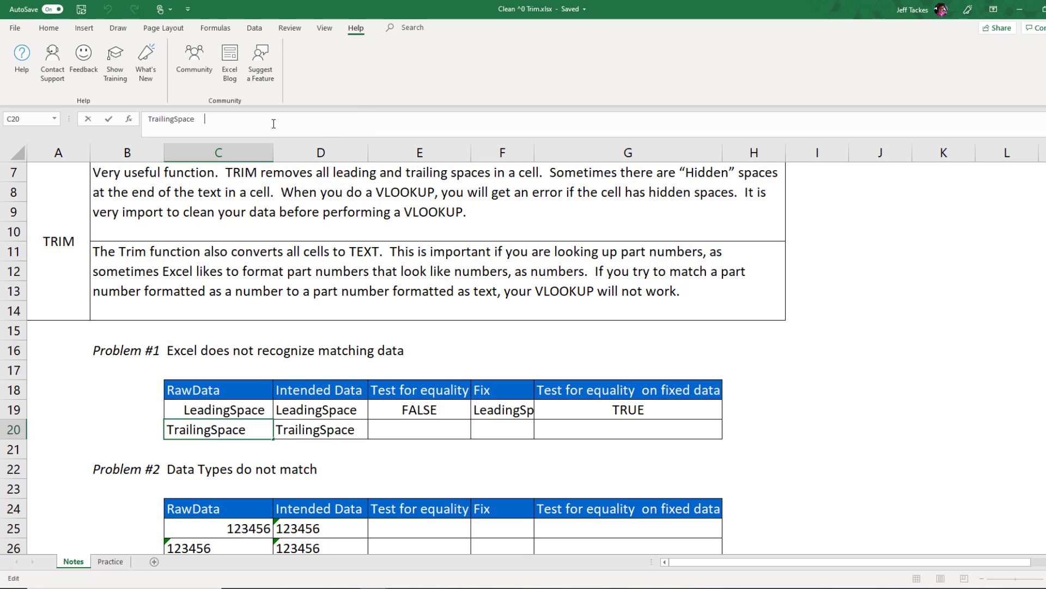
pyautogui.hotkey('shift', 'Left')
pyautogui.hotkey('shift', 'Left')
pyautogui.hotkey('shift', 'Left')
pyautogui.hotkey('shift', 'Left')
pyautogui.click(333, 429)
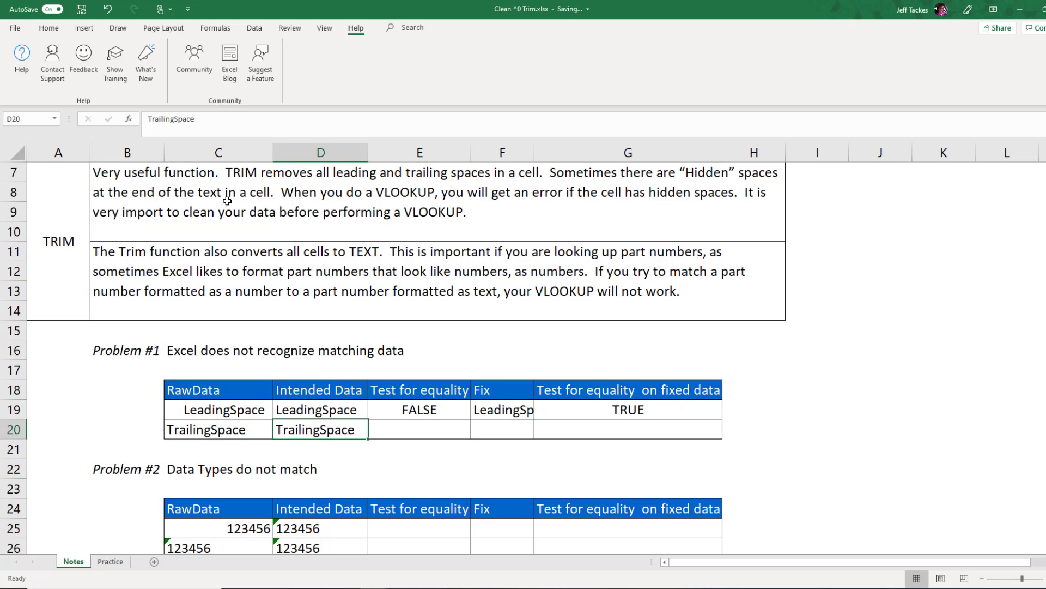
pyautogui.click(370, 120)
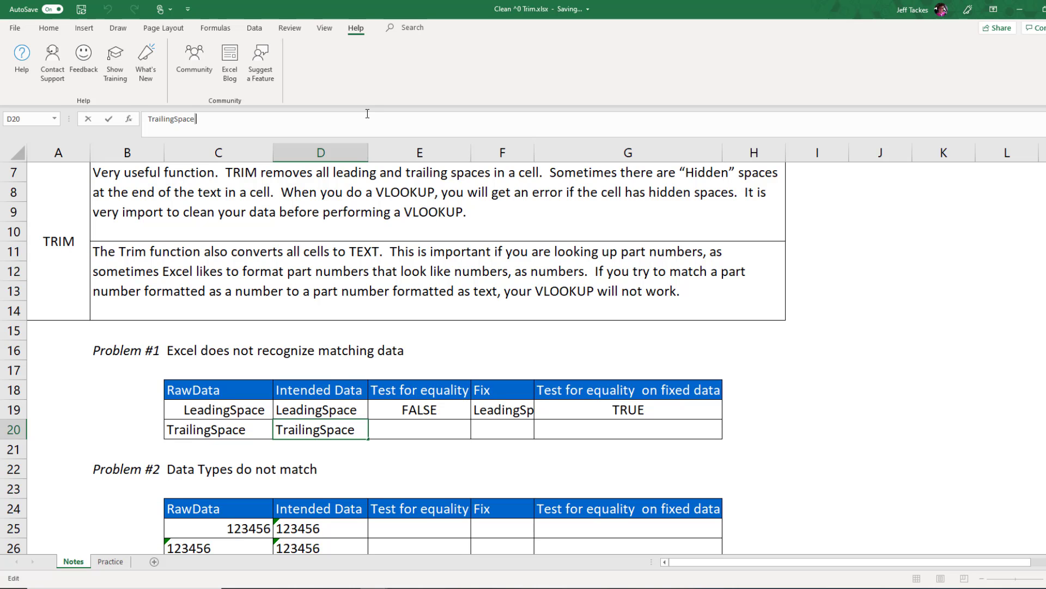
# - Enter =C20=D20 in E20, which returns FALSE for the TrailingSpace row
pyautogui.press('Tab')
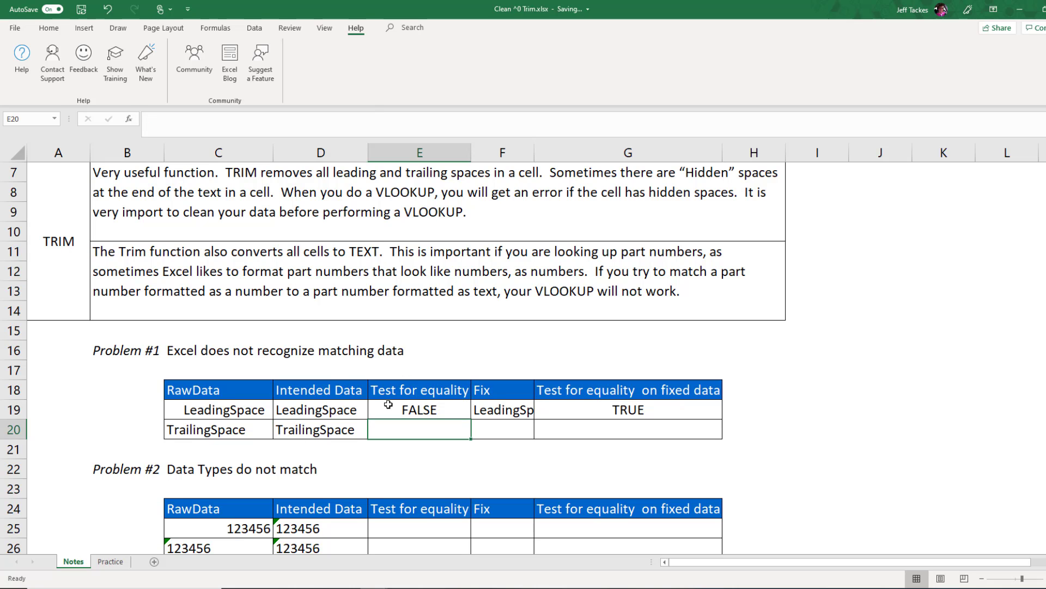
pyautogui.write('=')
pyautogui.press('Left')
pyautogui.press('Left')
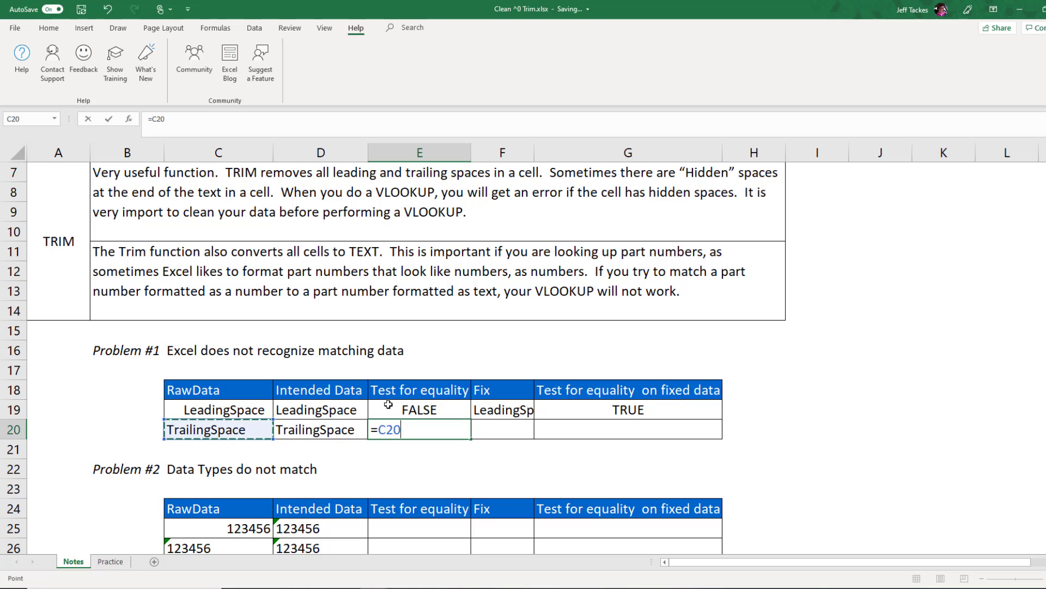
pyautogui.write('=')
pyautogui.press('Left')
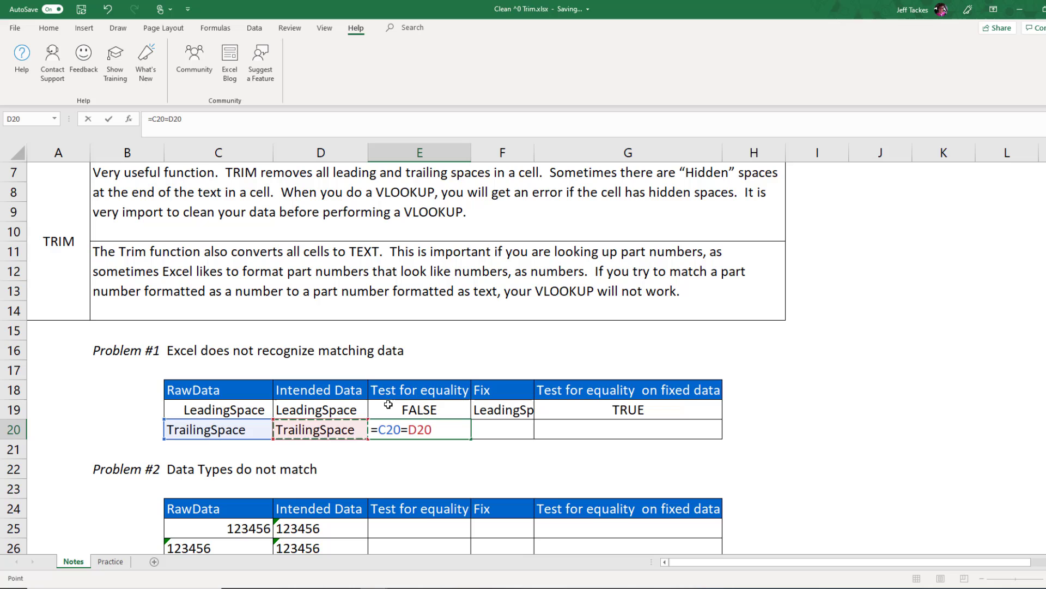
pyautogui.press('Return')
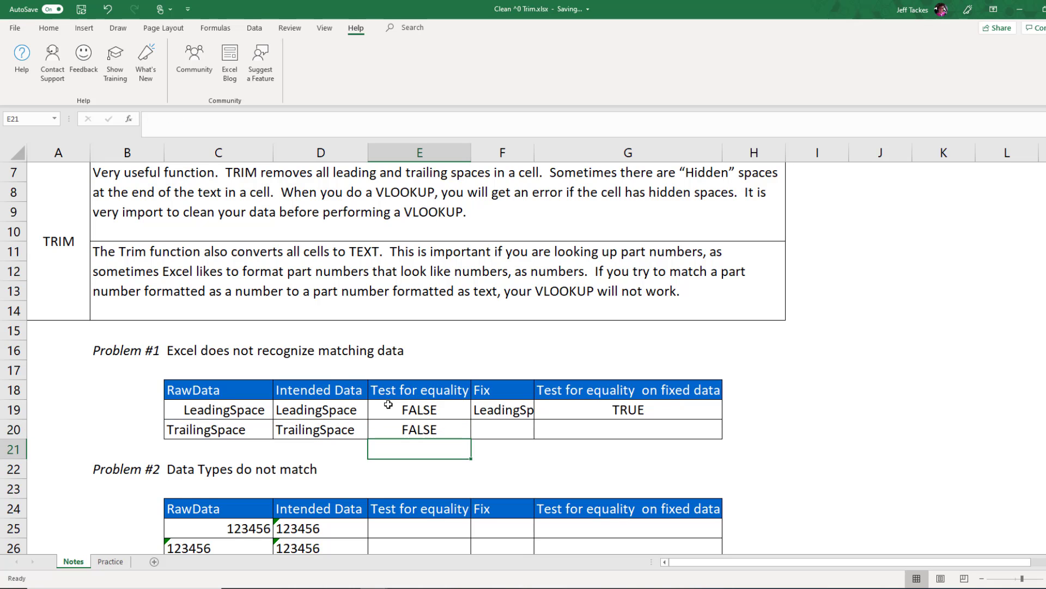
pyautogui.click(437, 432)
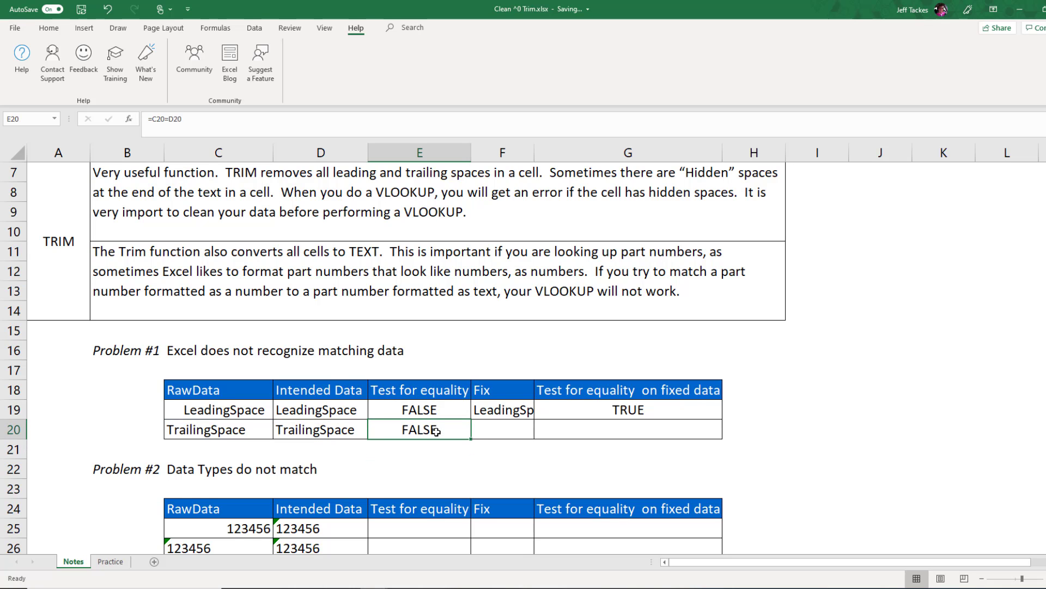
# - Enter =TRIM(C20) in F20 and autofit column F to its text
pyautogui.click(483, 432)
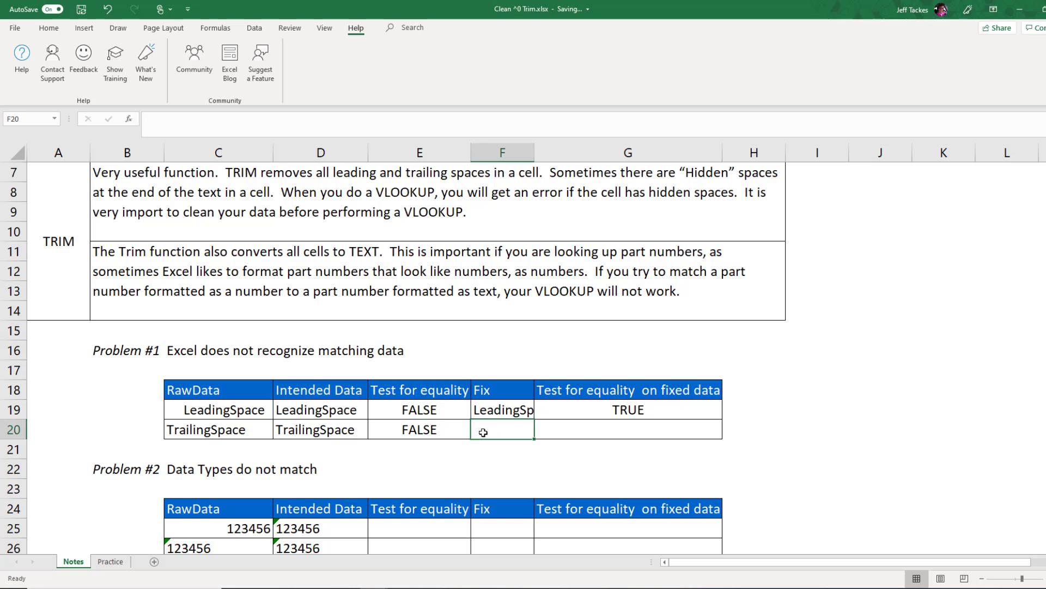
pyautogui.write('=trim')
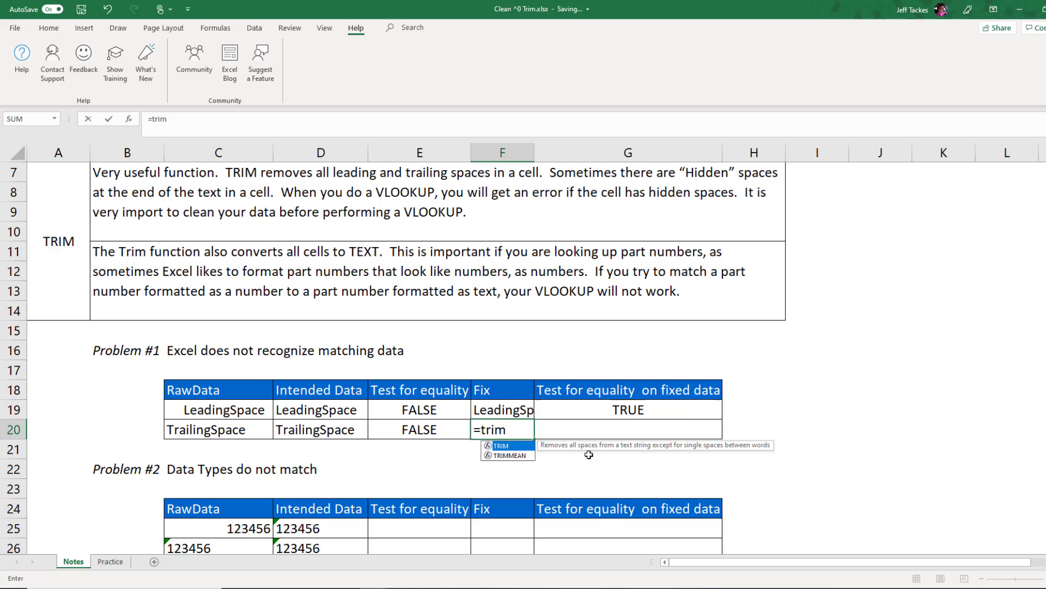
pyautogui.press('Tab')
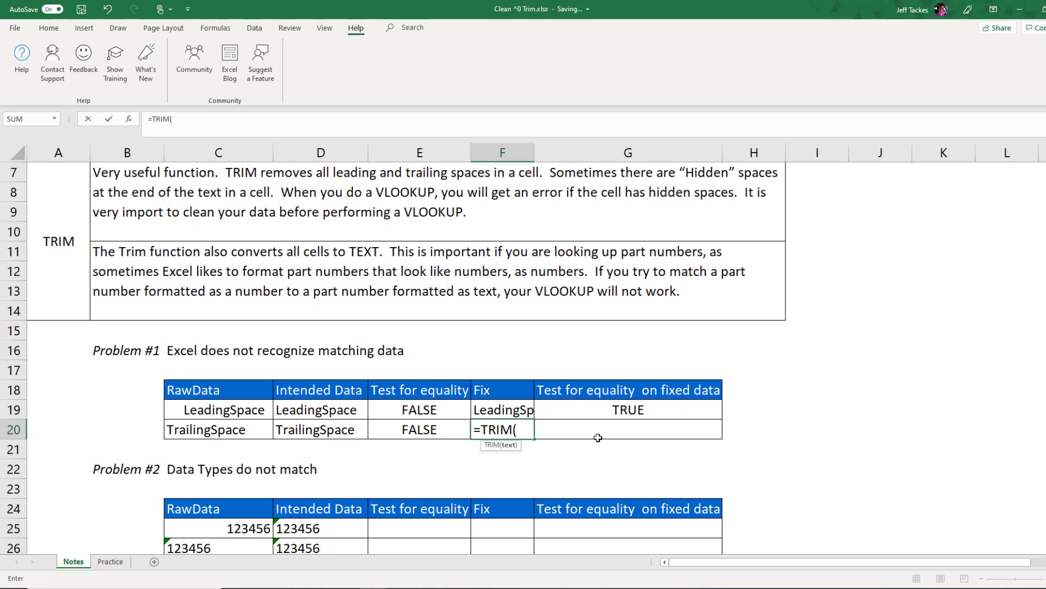
pyautogui.click(216, 432)
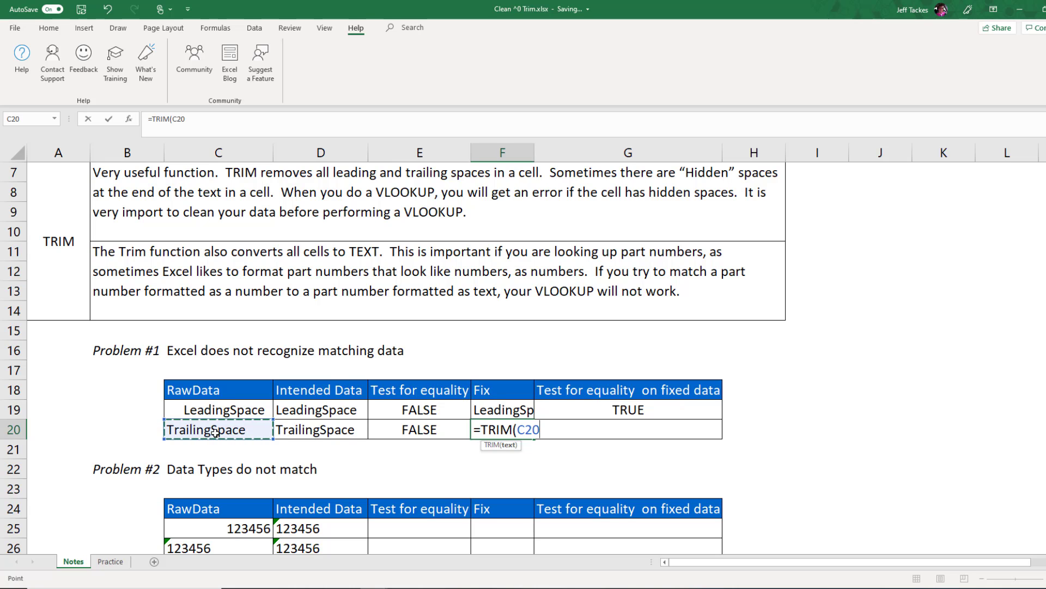
pyautogui.write(')')
pyautogui.press('Return')
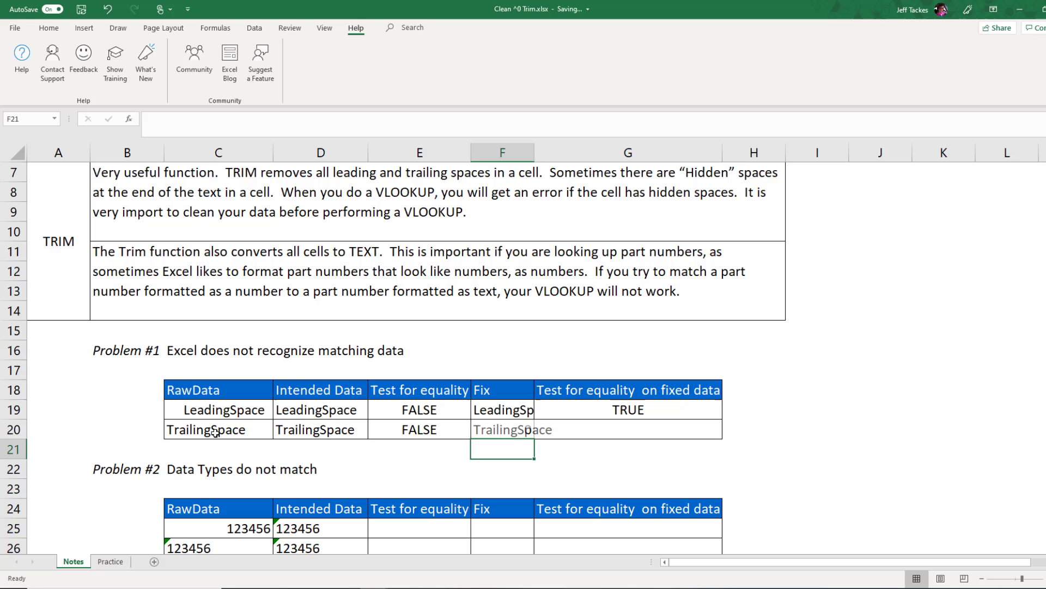
pyautogui.press('Up')
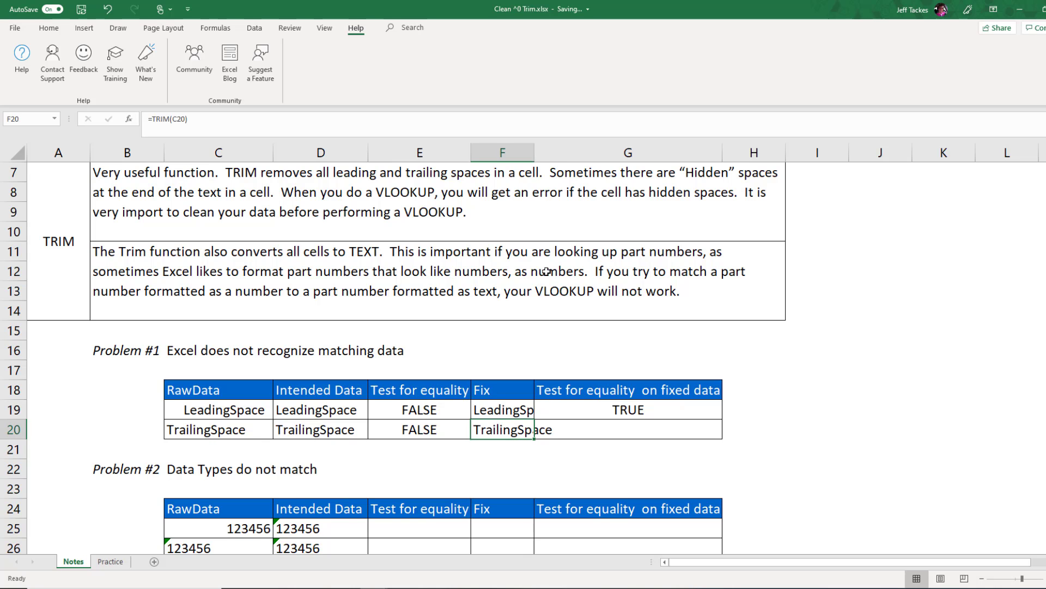
pyautogui.doubleClick(534, 156)
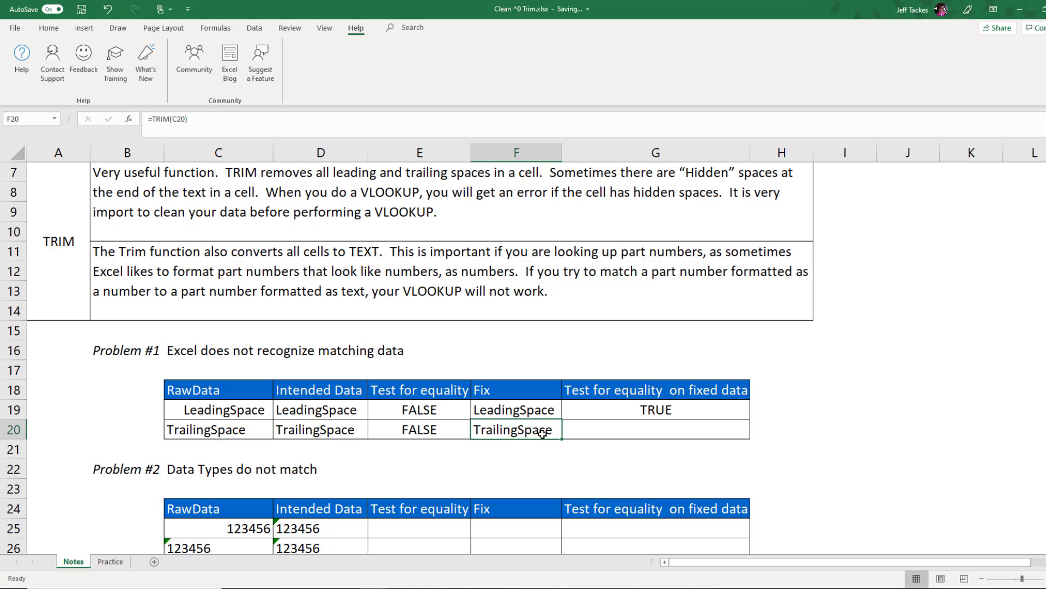
# - Enter =D20=F20 in G20, returning TRUE, and inspect the formula's references
pyautogui.click(604, 430)
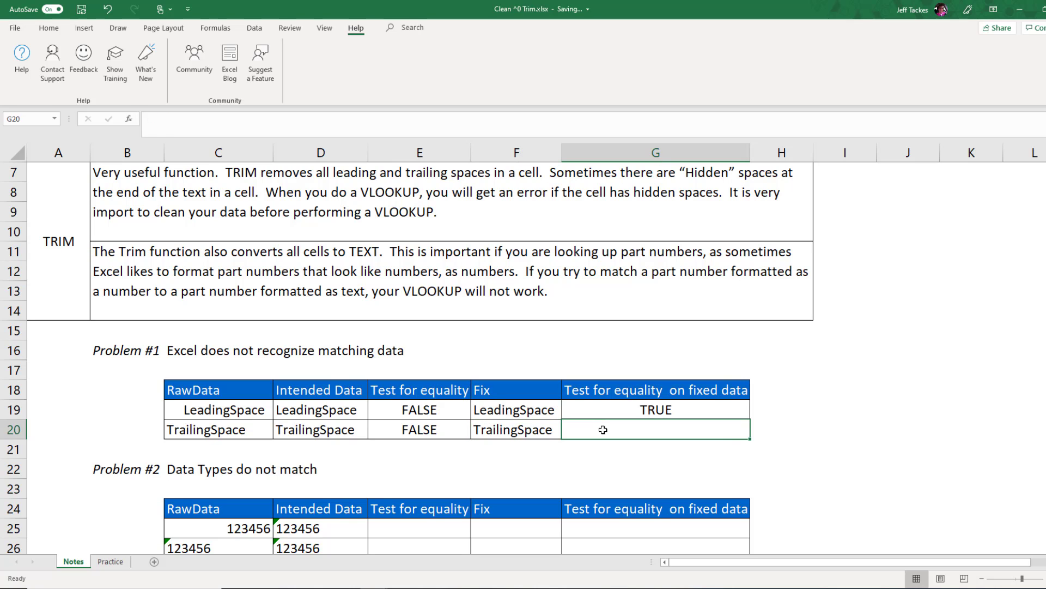
pyautogui.write('=')
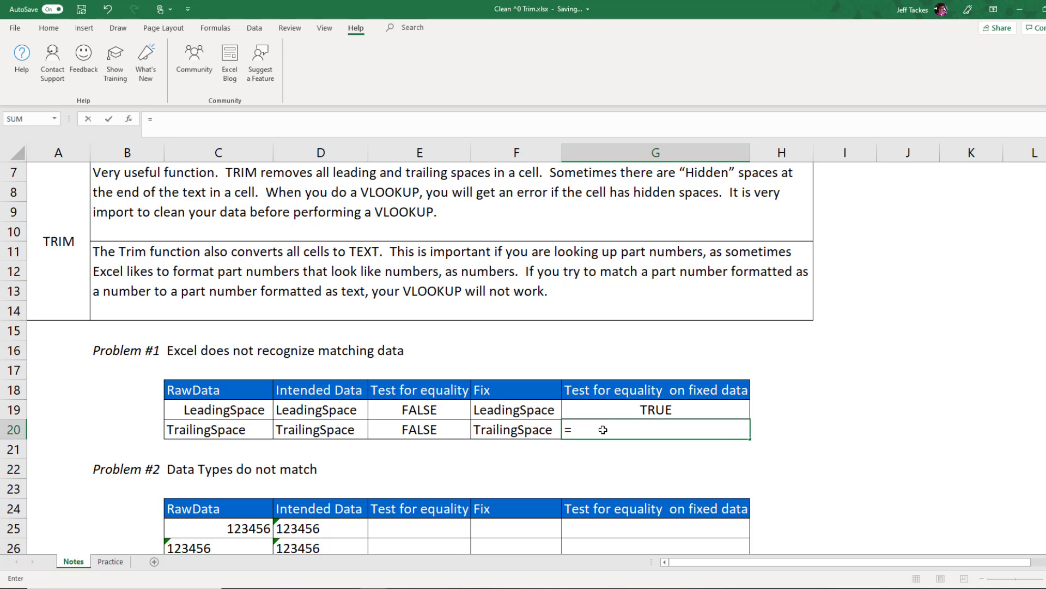
pyautogui.click(319, 432)
pyautogui.write('=')
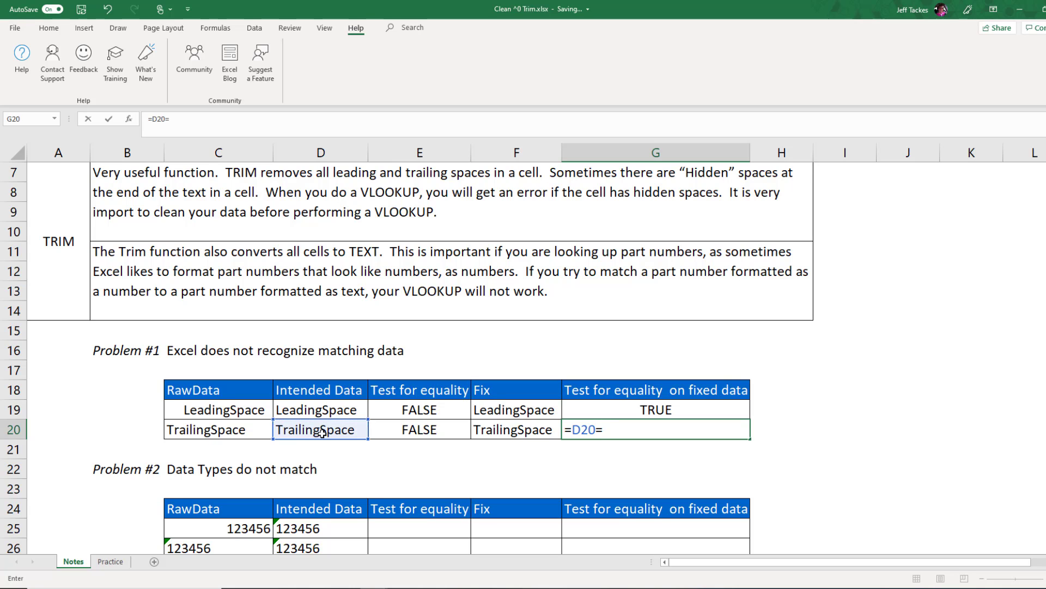
pyautogui.click(517, 435)
pyautogui.press('Return')
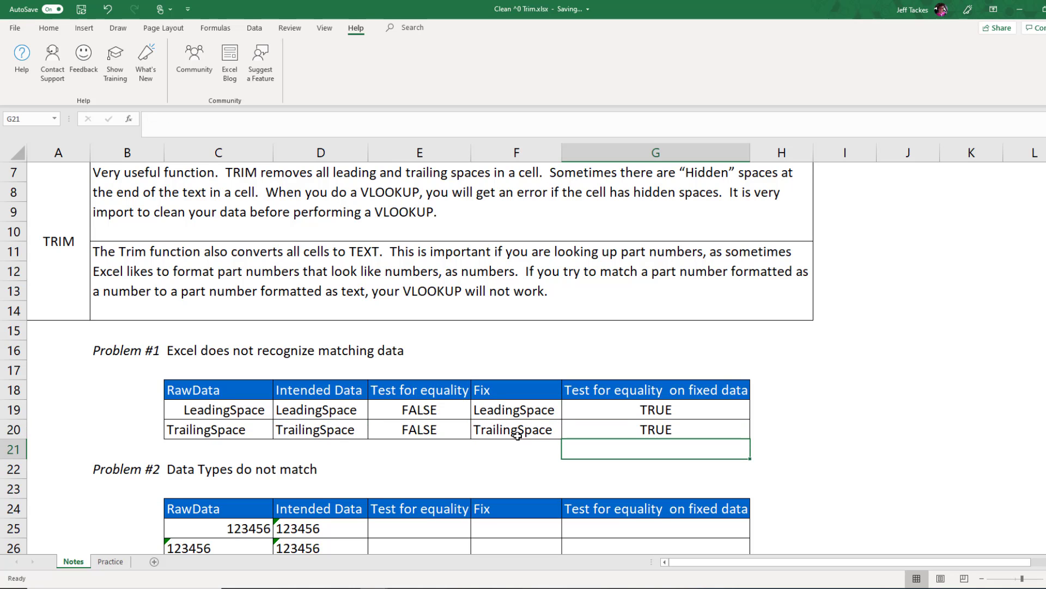
pyautogui.click(593, 431)
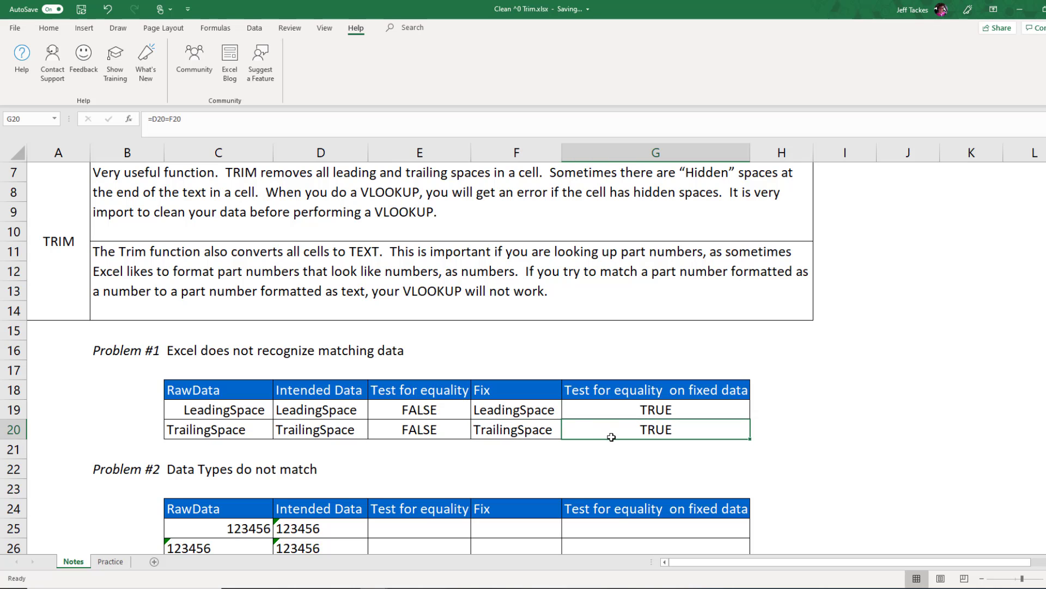
pyautogui.doubleClick(612, 437)
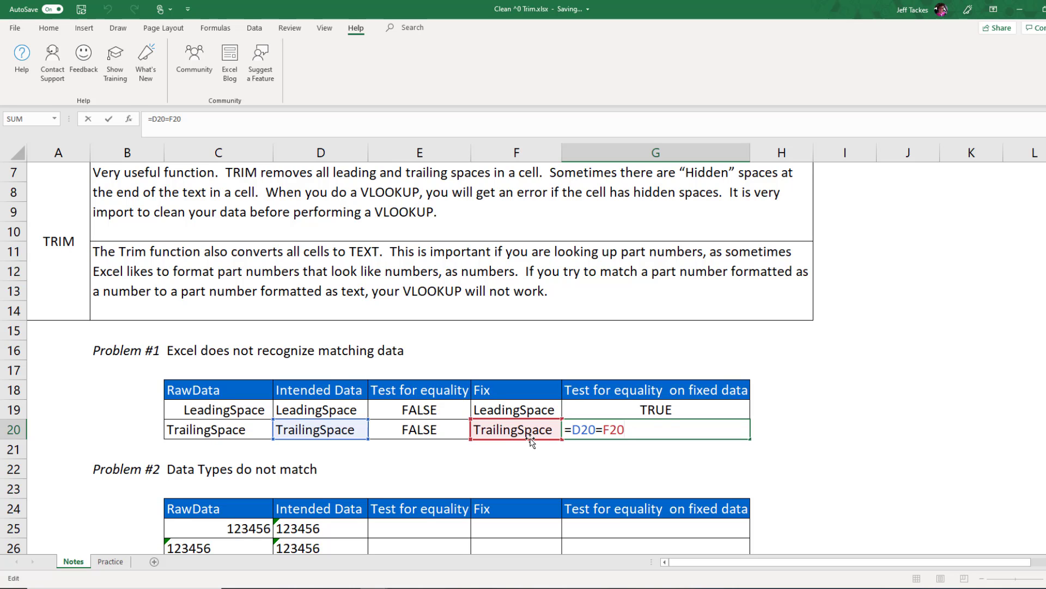
pyautogui.press('Escape')
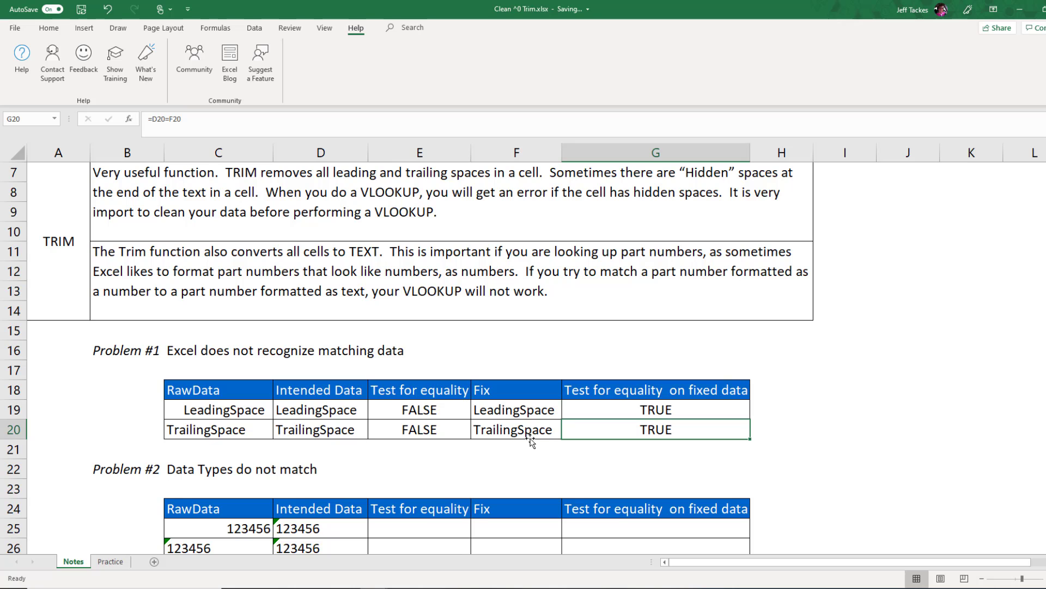
pyautogui.moveTo(228, 360); pyautogui.dragTo(393, 351)
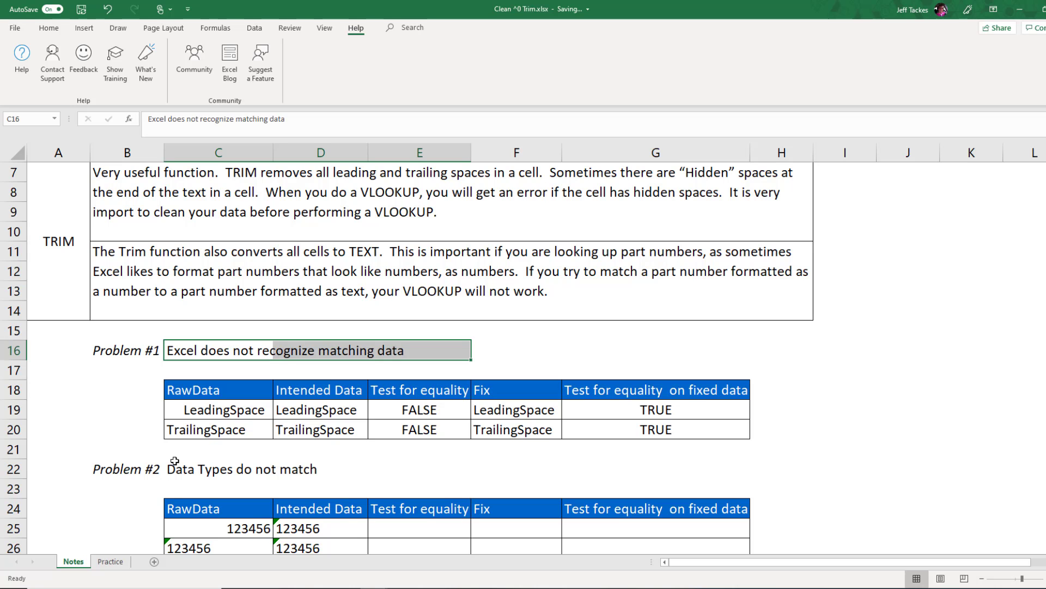
pyautogui.moveTo(175, 462); pyautogui.dragTo(327, 466)
pyautogui.scroll(-2, 309, 461)
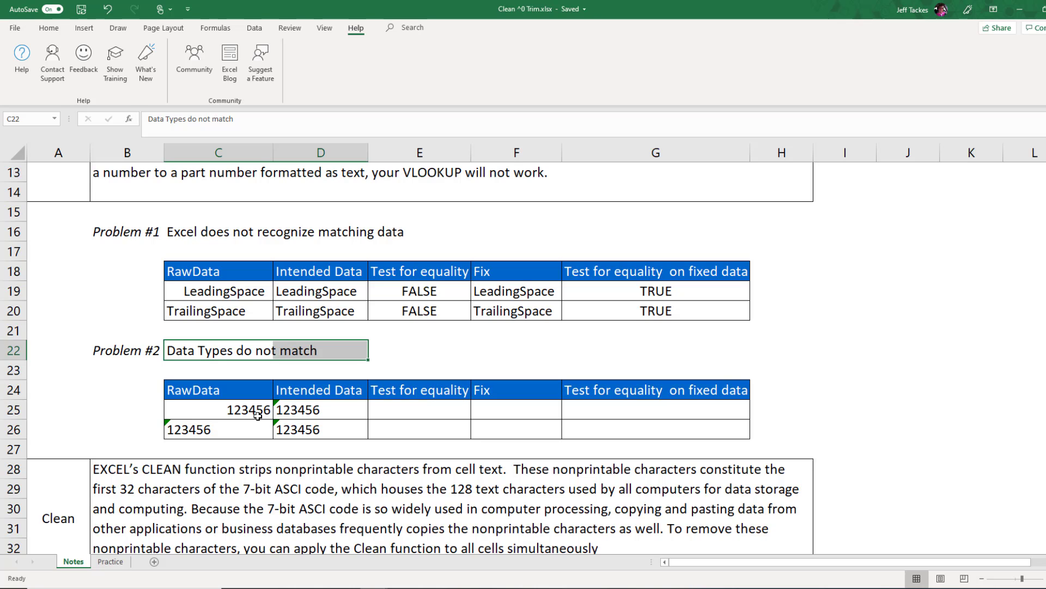
pyautogui.click(258, 415)
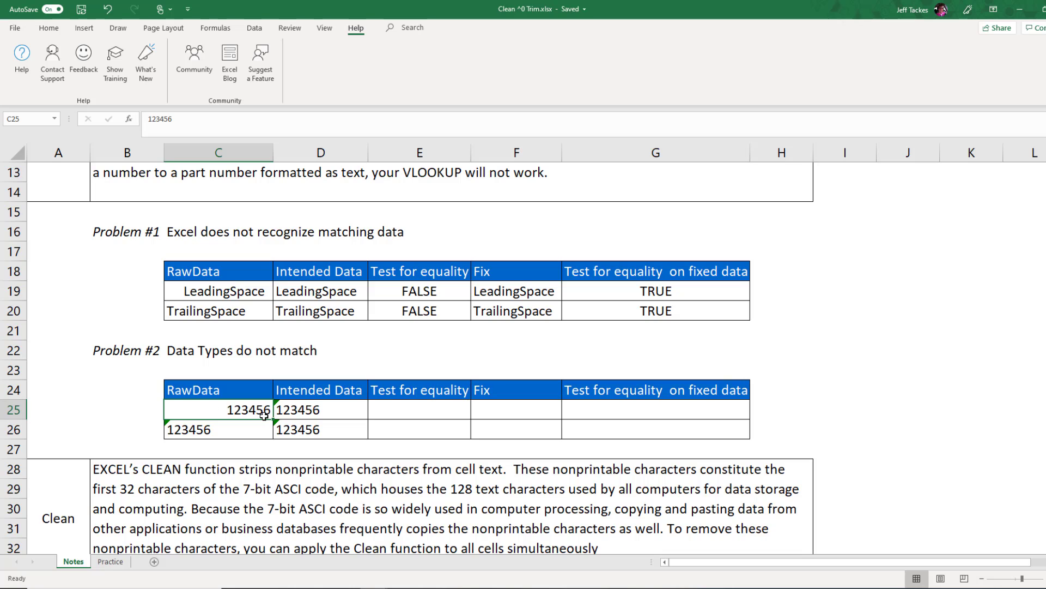
pyautogui.click(255, 453)
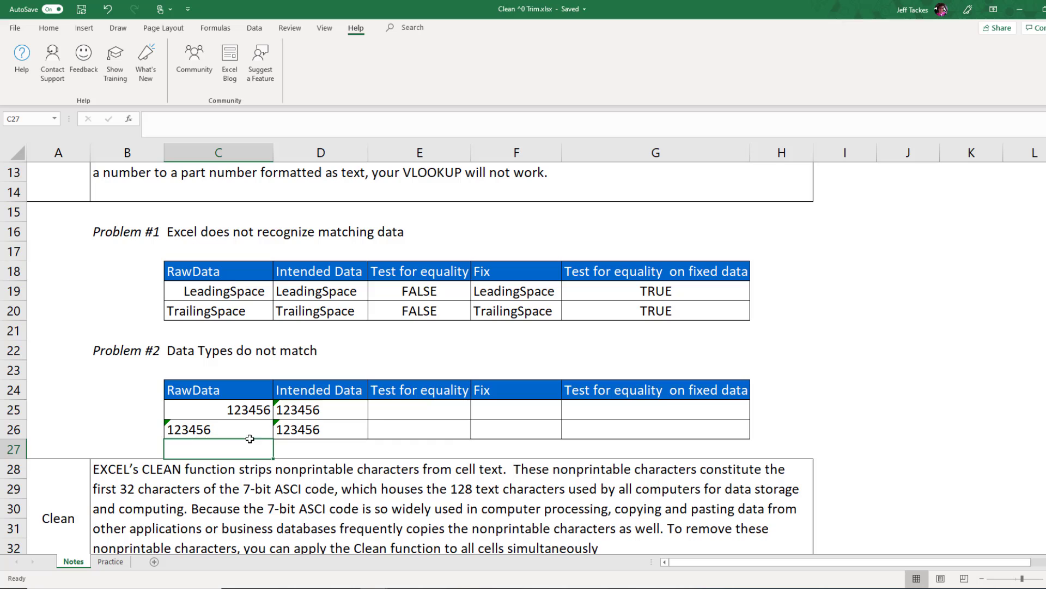
pyautogui.click(224, 412)
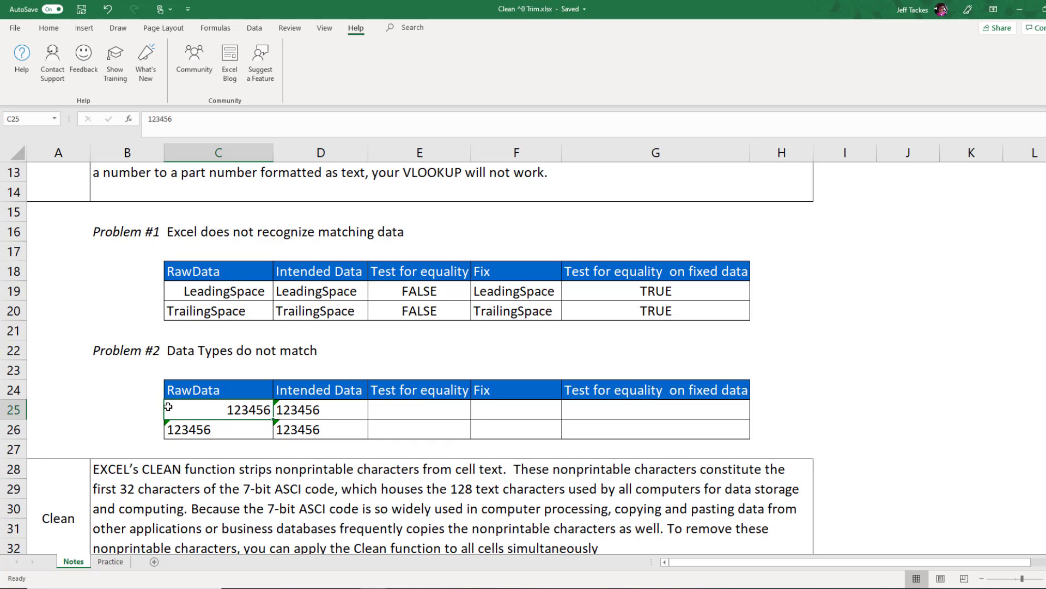
pyautogui.click(194, 431)
pyautogui.click(153, 426)
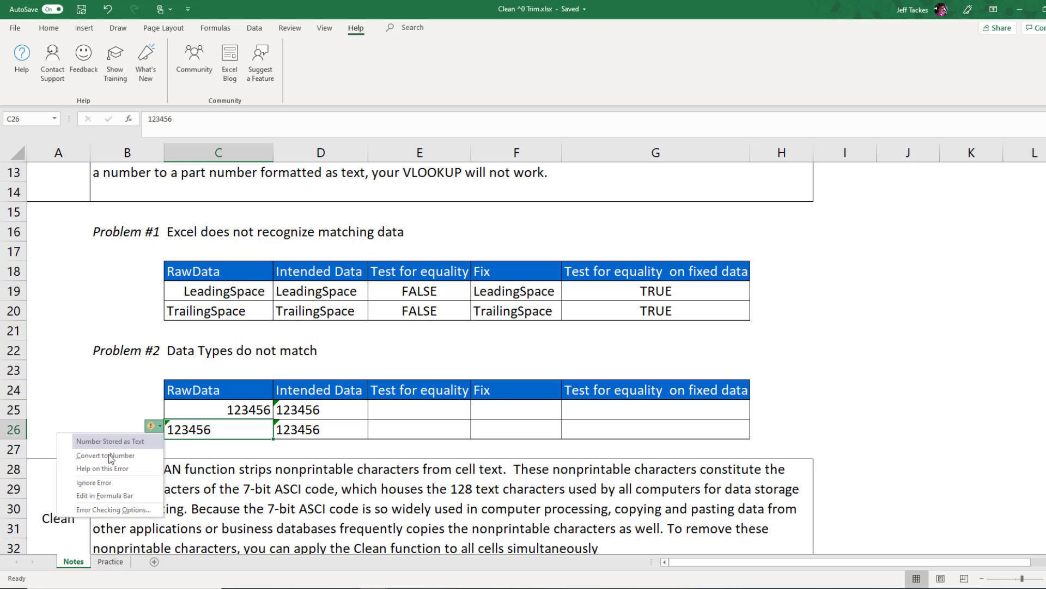
pyautogui.click(172, 436)
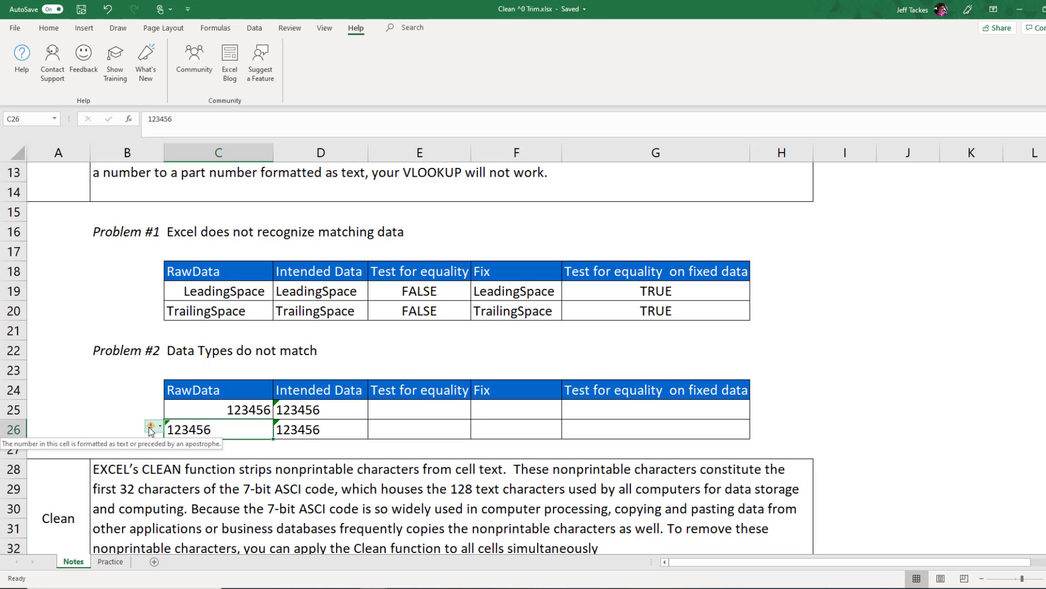
pyautogui.click(281, 410)
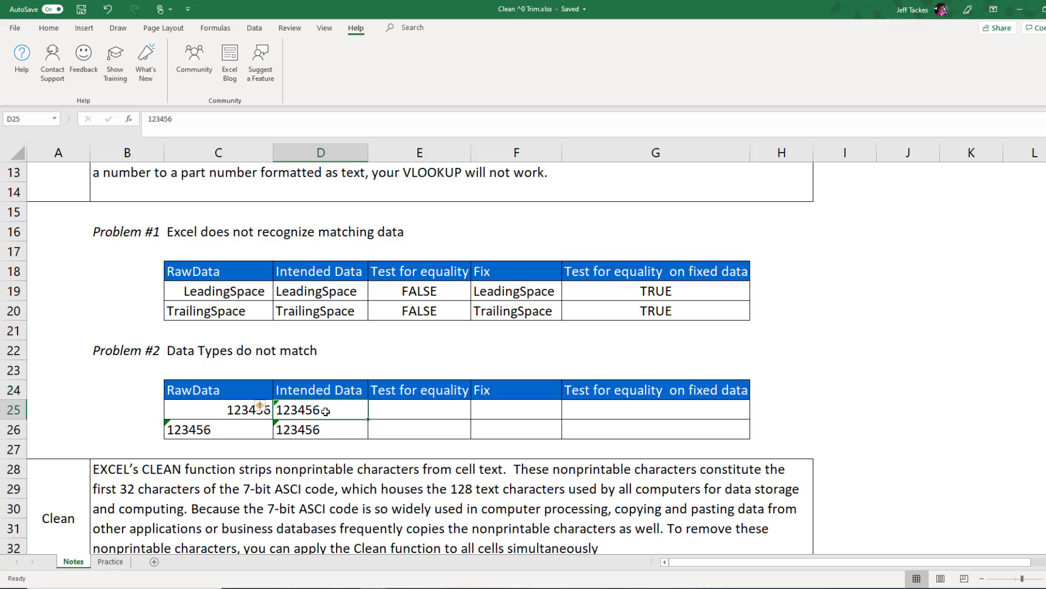
pyautogui.click(400, 408)
pyautogui.write('=')
pyautogui.press('Left')
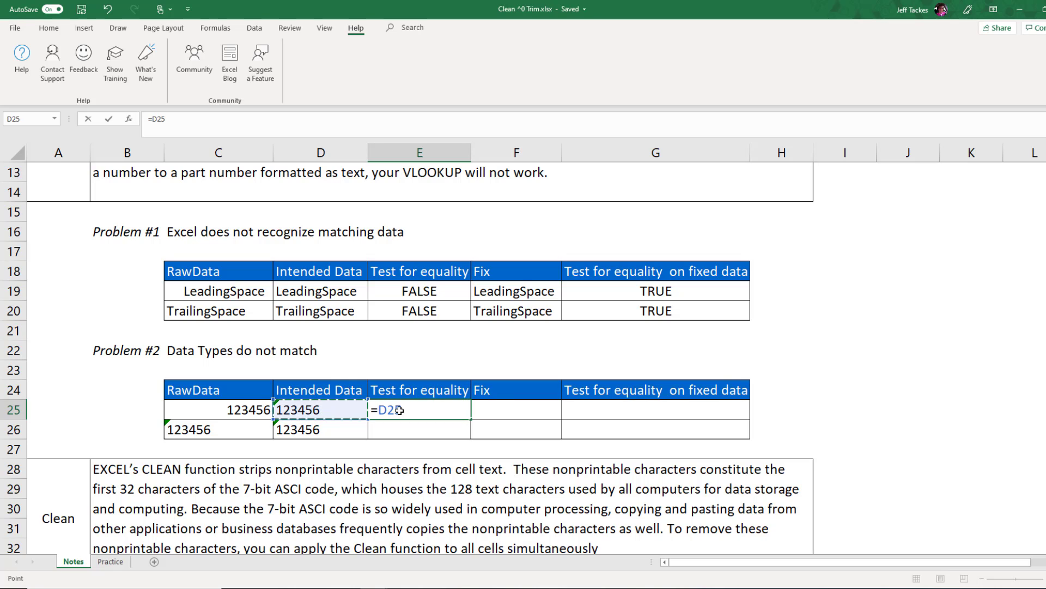
pyautogui.press('Left')
pyautogui.write('=')
pyautogui.press('Left')
pyautogui.press('Return')
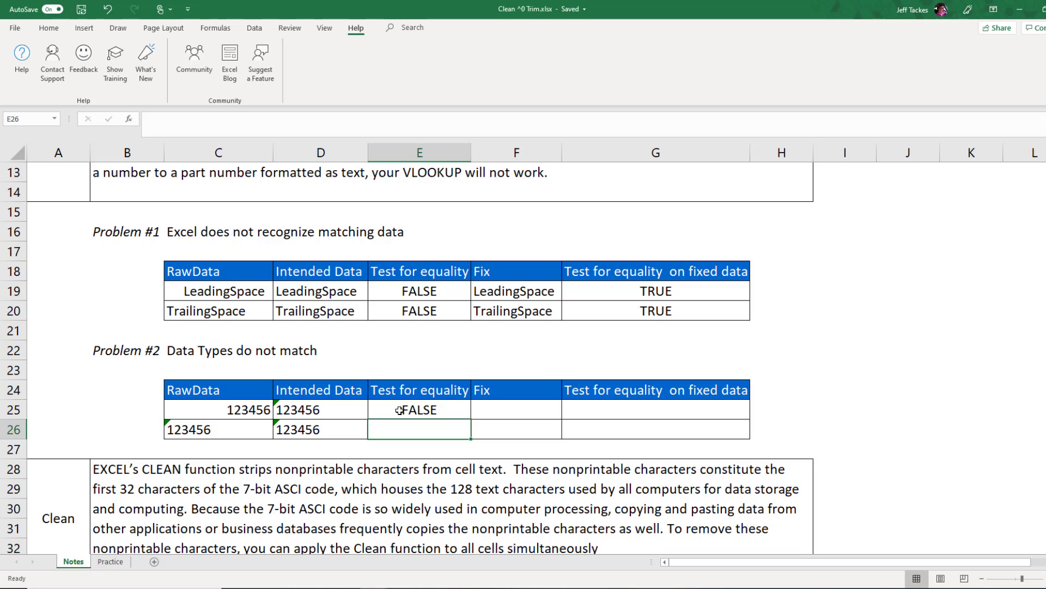
pyautogui.doubleClick(360, 409)
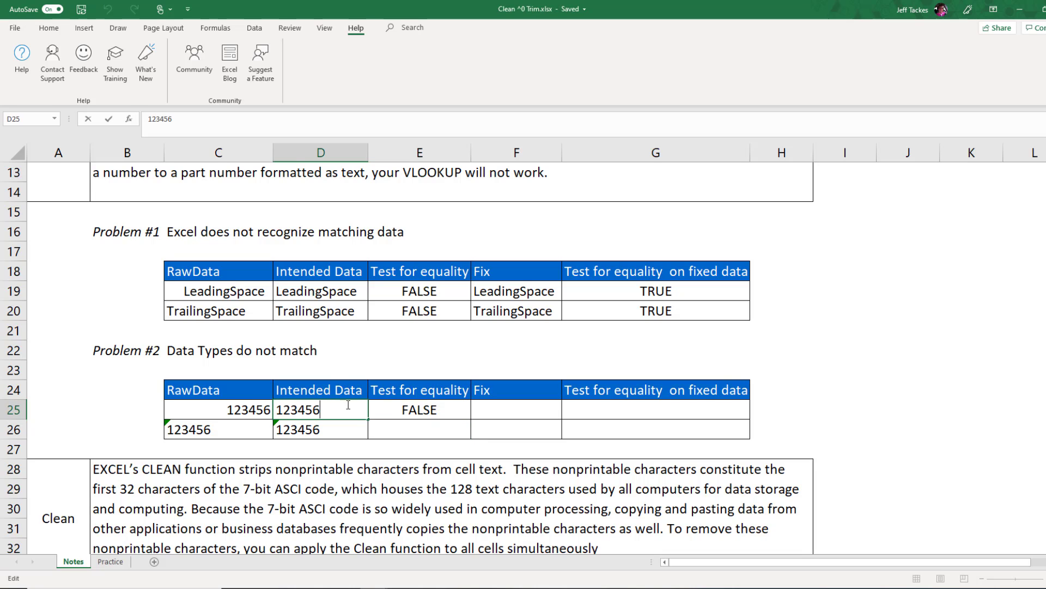
pyautogui.hotkey('ctrl', 'Return')
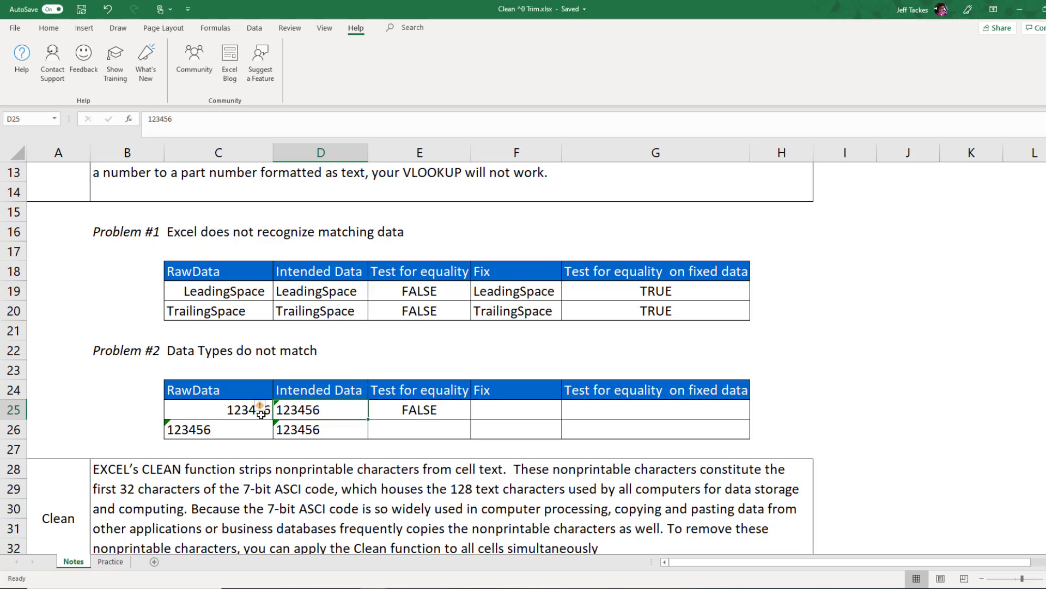
pyautogui.click(402, 416)
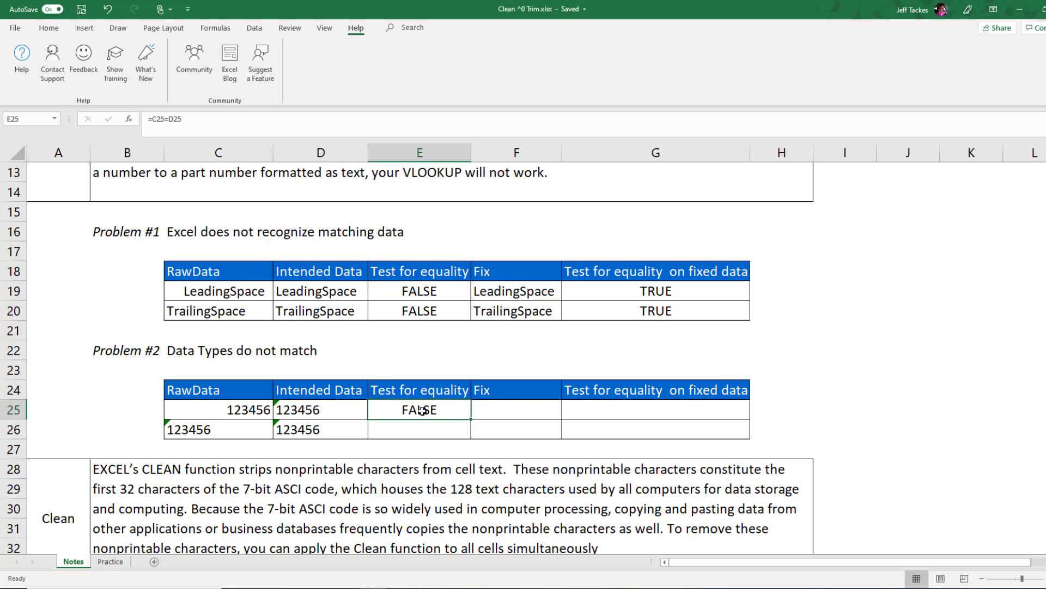
pyautogui.click(246, 413)
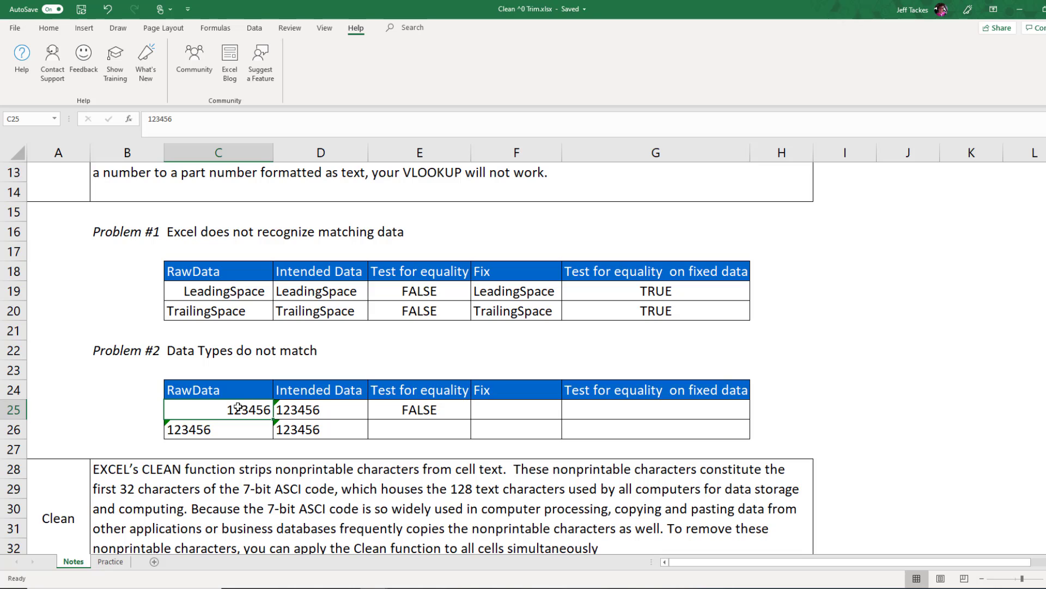
pyautogui.click(357, 409)
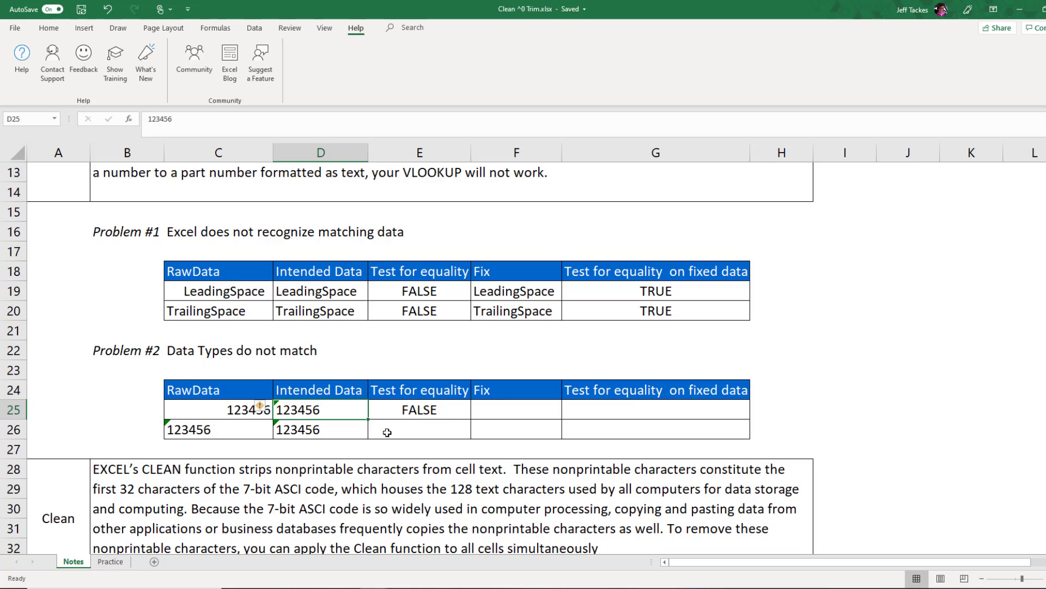
# - Enter =TRIM(C25) in F25, showing 123456, and recheck the formula
pyautogui.click(497, 416)
pyautogui.write('=trim')
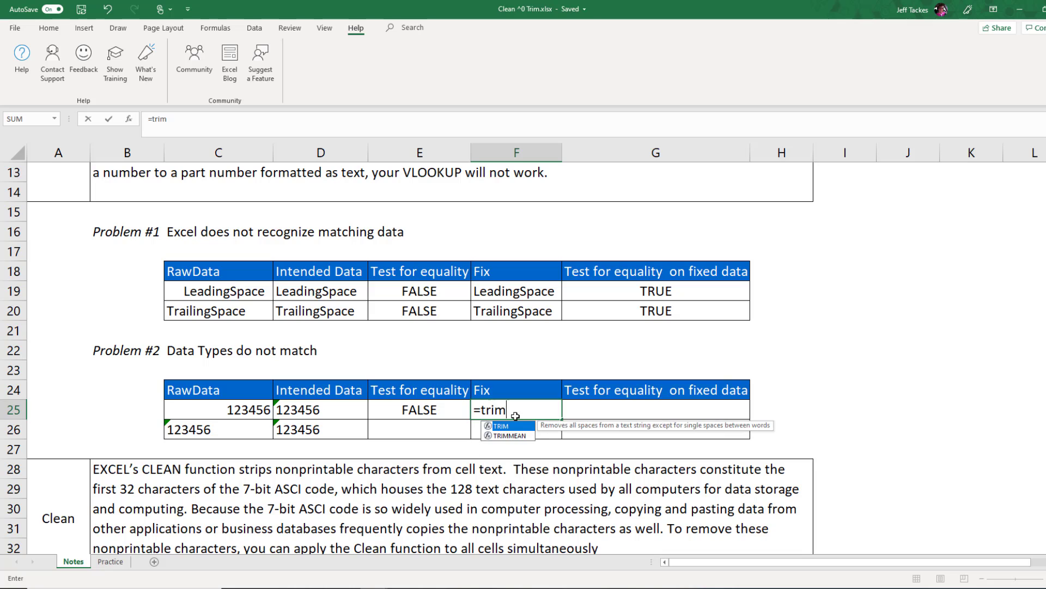
pyautogui.press('Tab')
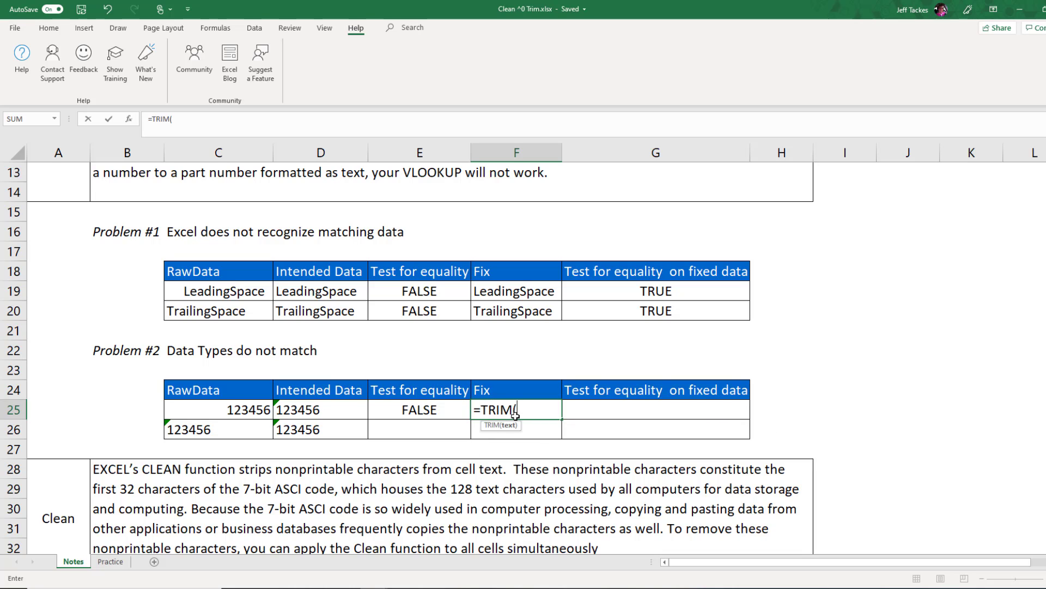
pyautogui.press('Left')
pyautogui.press('Left')
pyautogui.press('Left')
pyautogui.press('Left')
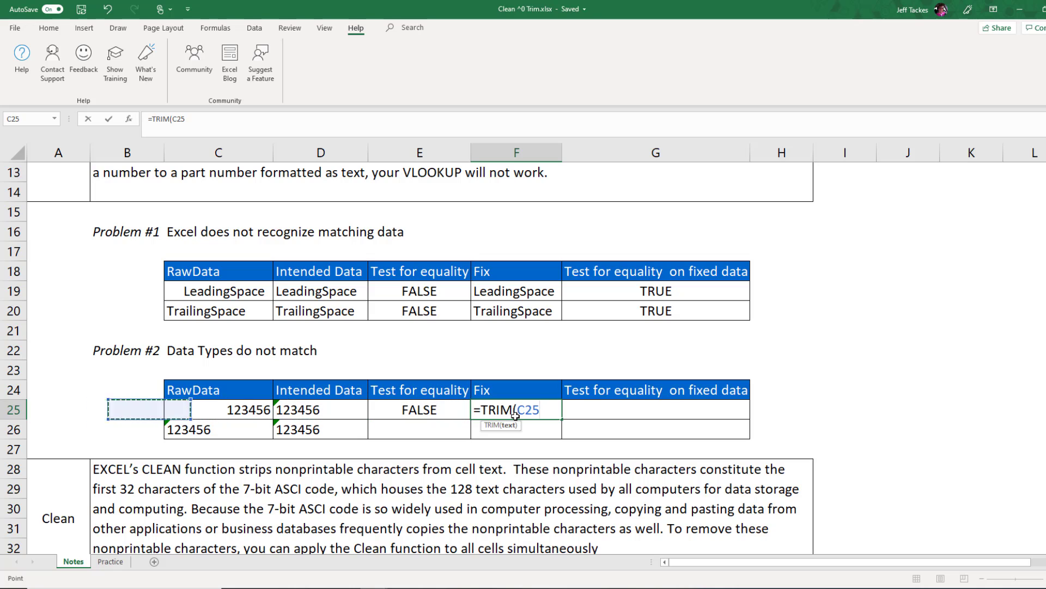
pyautogui.press('Right')
pyautogui.write(')')
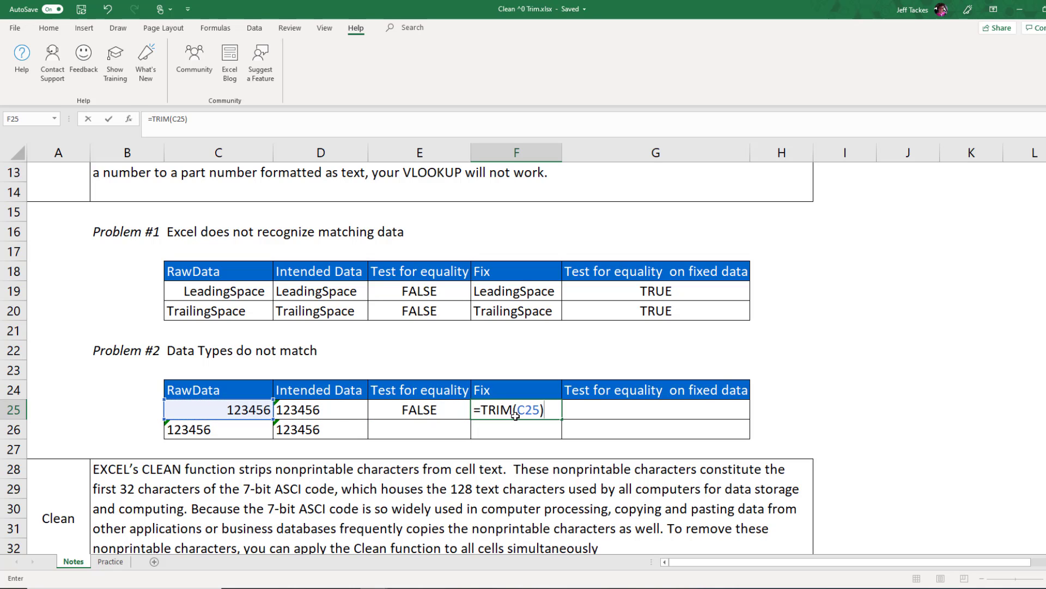
pyautogui.press('Return')
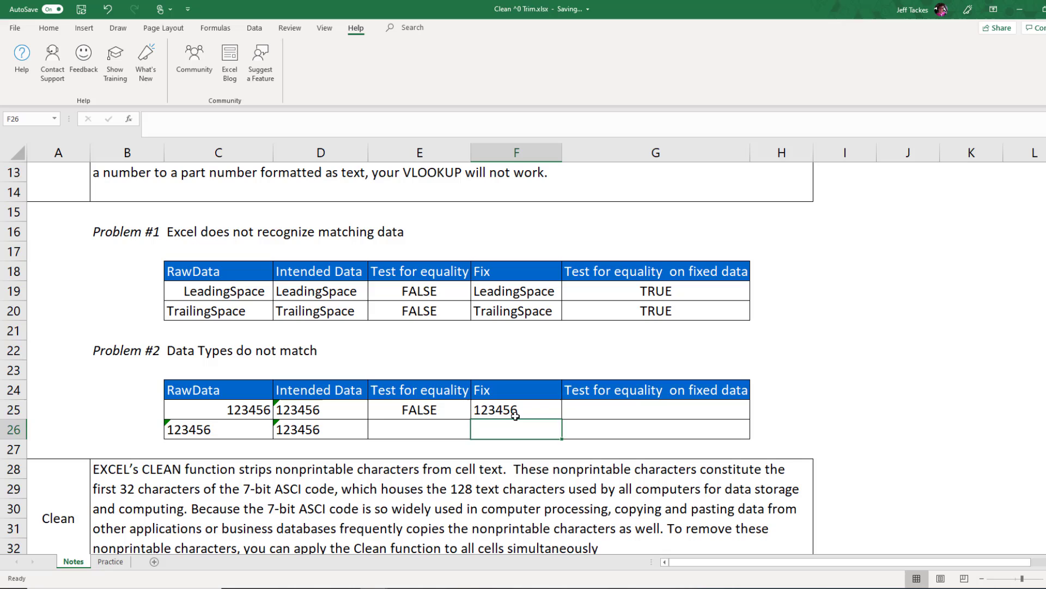
pyautogui.click(514, 413)
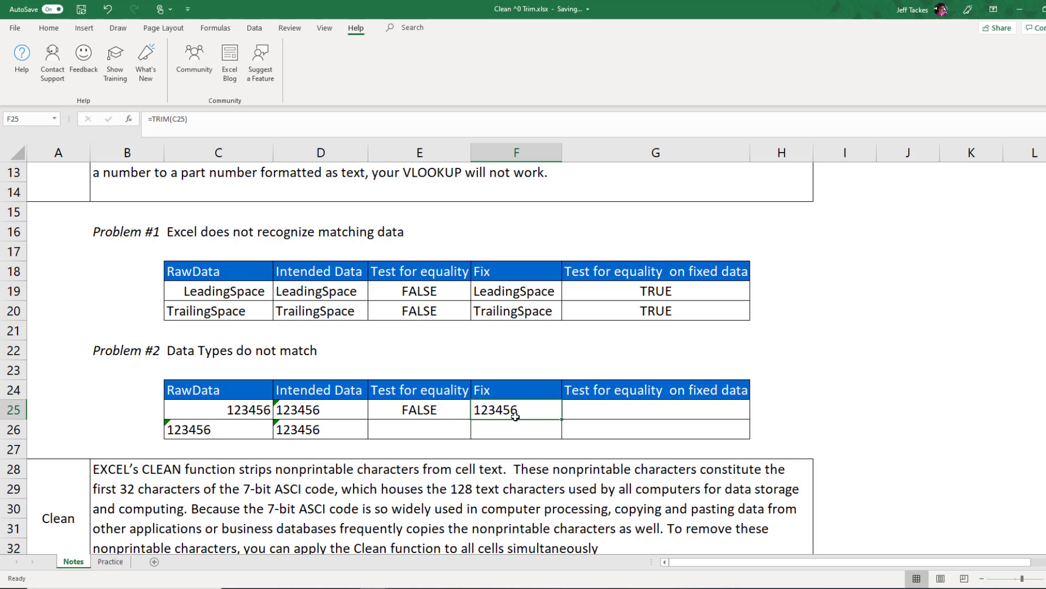
pyautogui.click(486, 424)
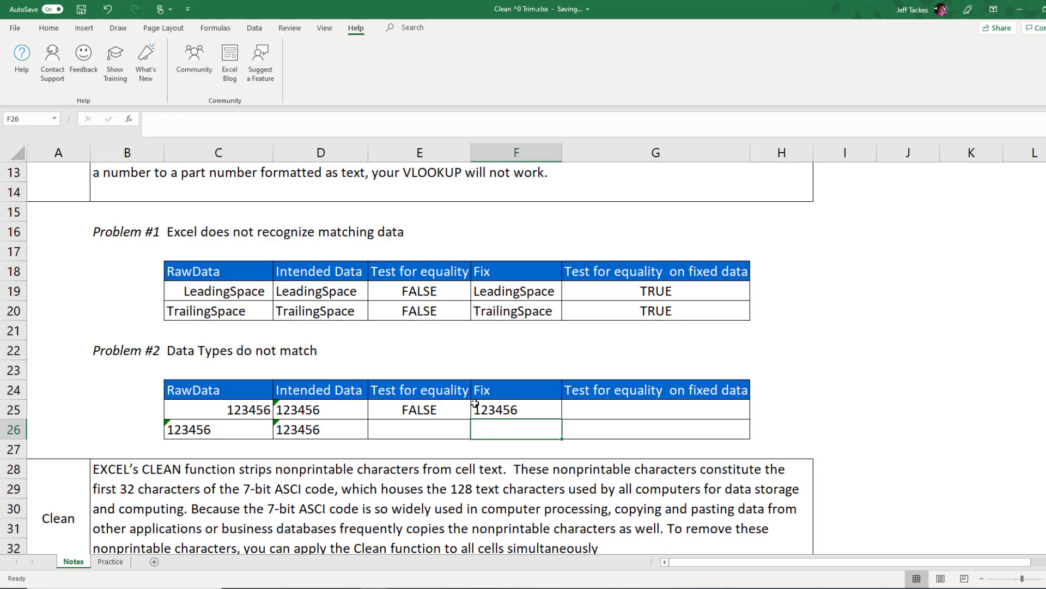
pyautogui.click(502, 409)
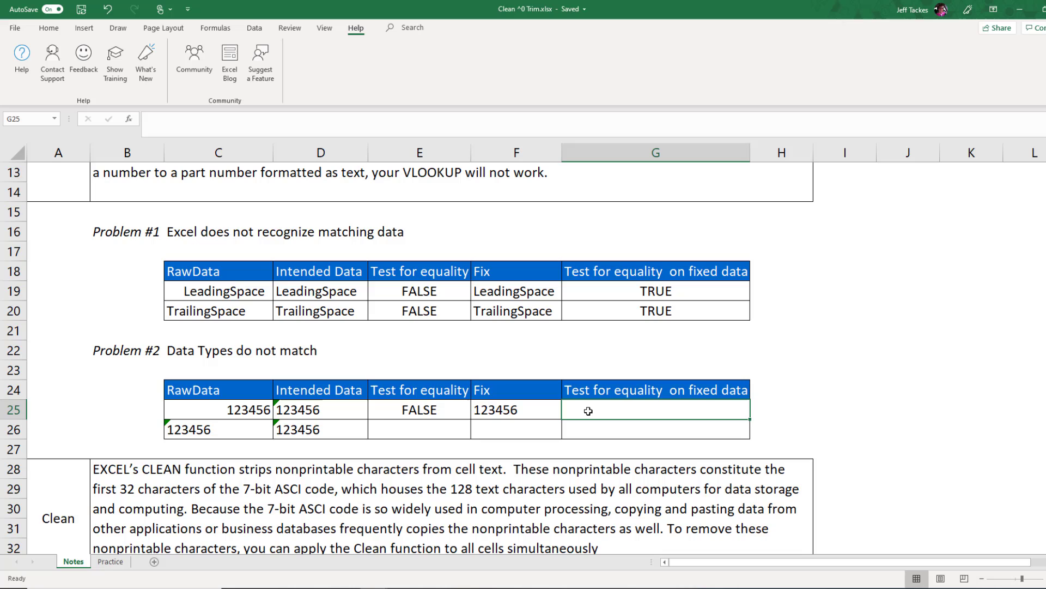
# - Enter =D25=F25 in G25, which returns TRUE for the trimmed 123456
pyautogui.write('=')
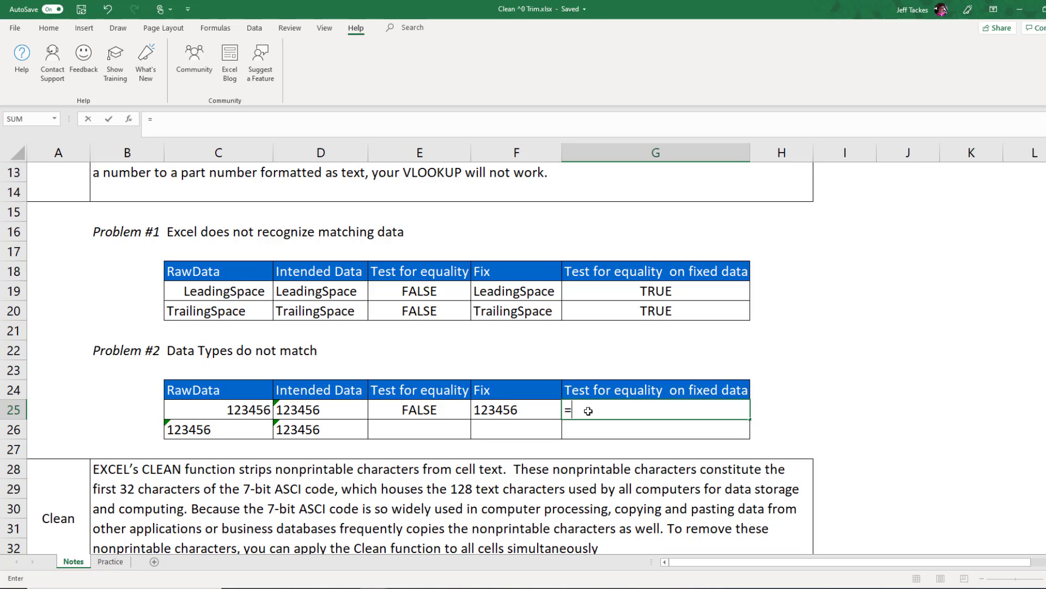
pyautogui.click(336, 409)
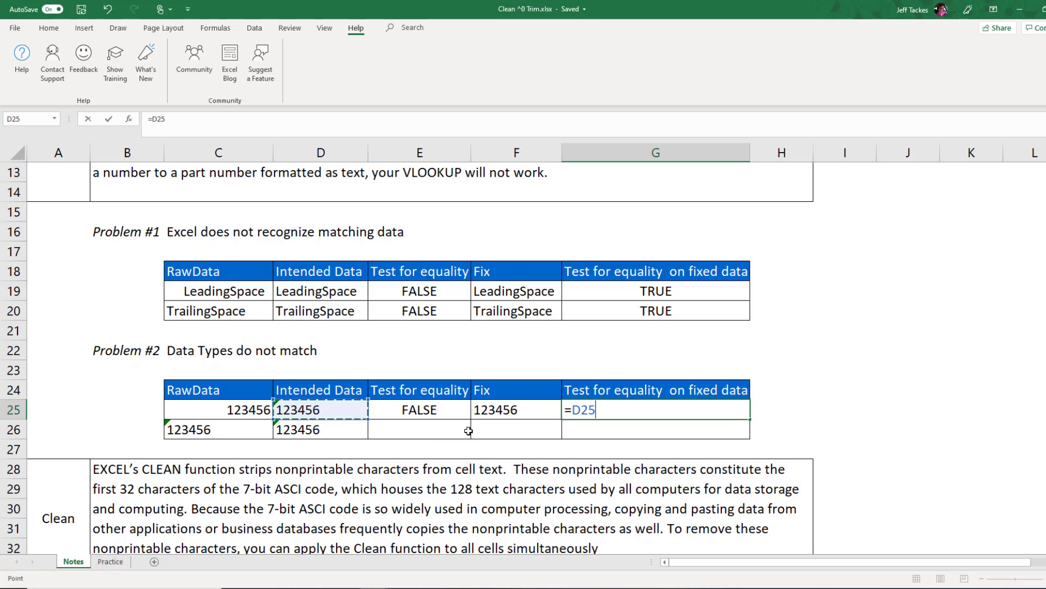
pyautogui.write('=')
pyautogui.click(509, 410)
pyautogui.press('Return')
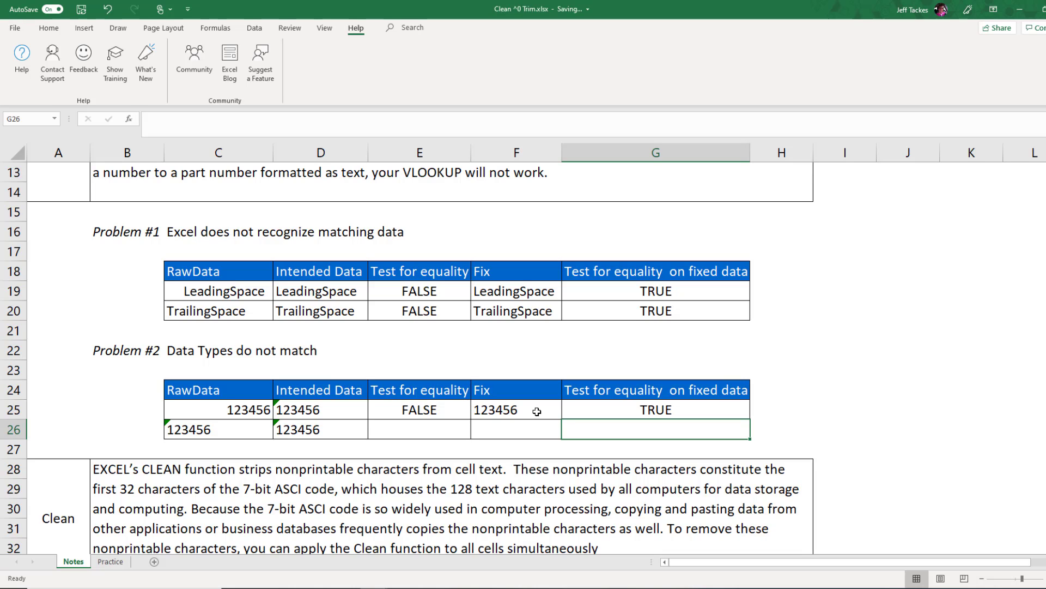
pyautogui.press('Left')
pyautogui.press('Left')
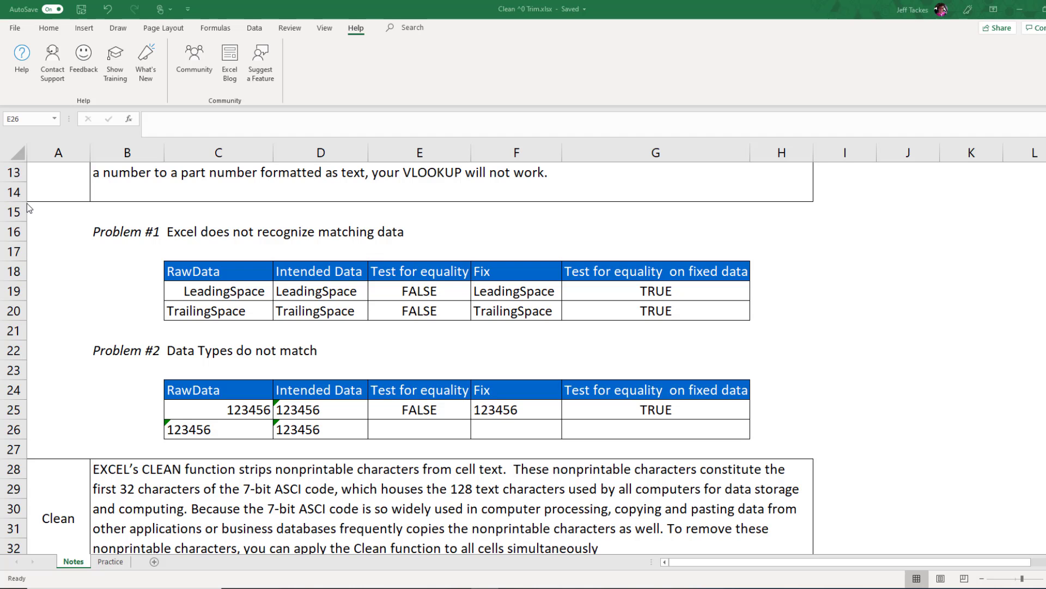
# - Scroll down to the Clean heading and the Google Inc Problem #1 table near row 40
pyautogui.scroll(-3, 387, 324)
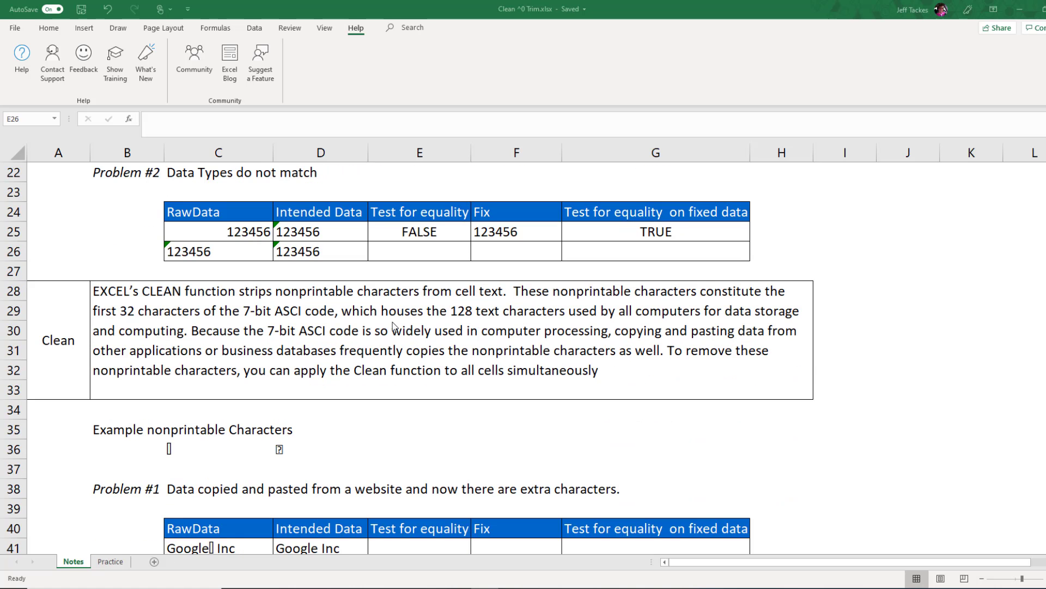
pyautogui.click(63, 330)
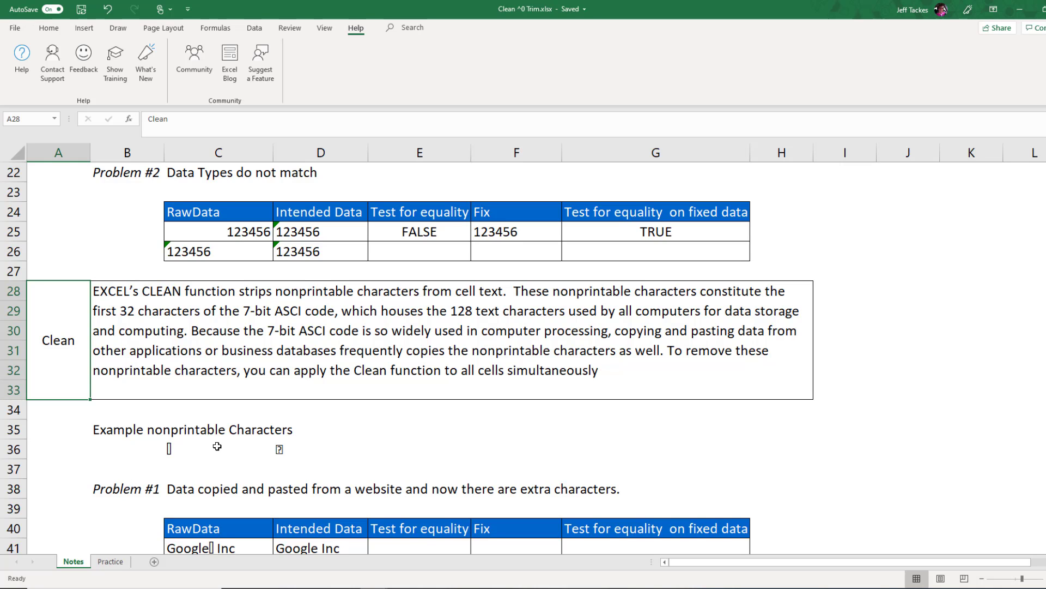
pyautogui.scroll(-1, 318, 191)
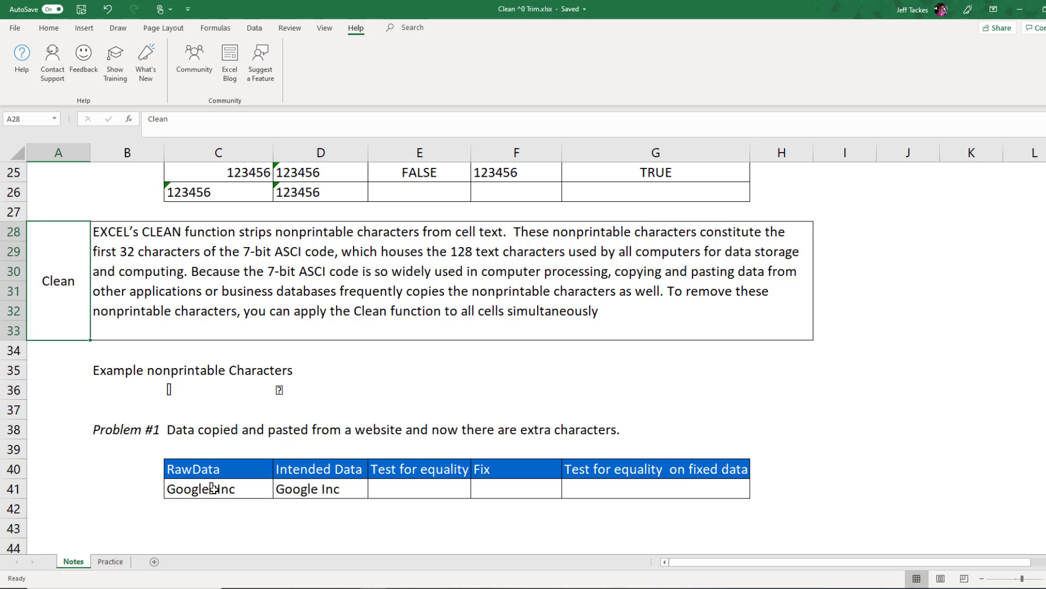
# - Enter =C41=D41 in E41, which returns FALSE for the Google Inc data
pyautogui.click(187, 489)
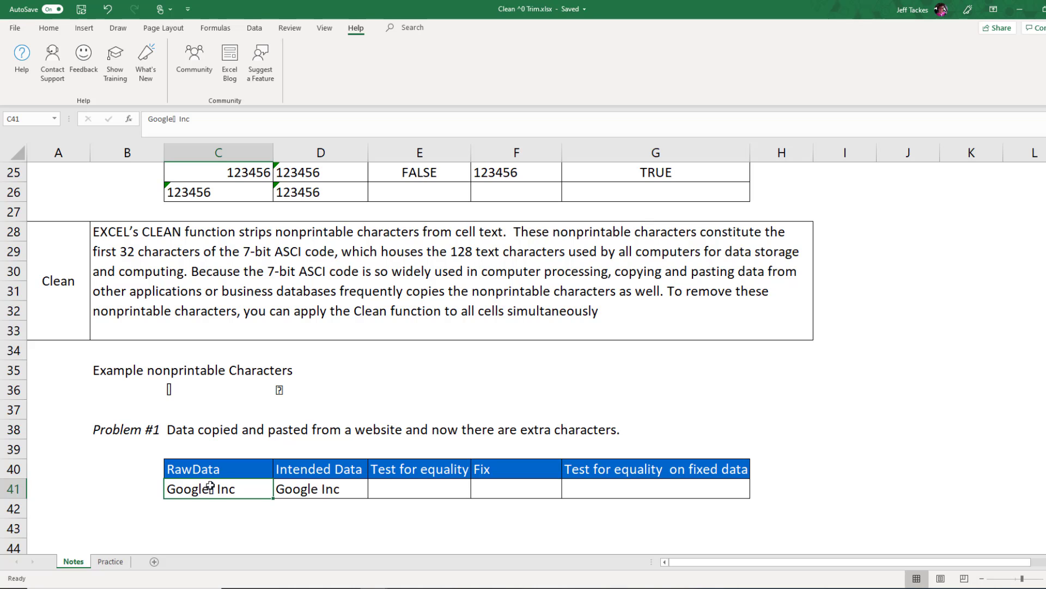
pyautogui.click(374, 490)
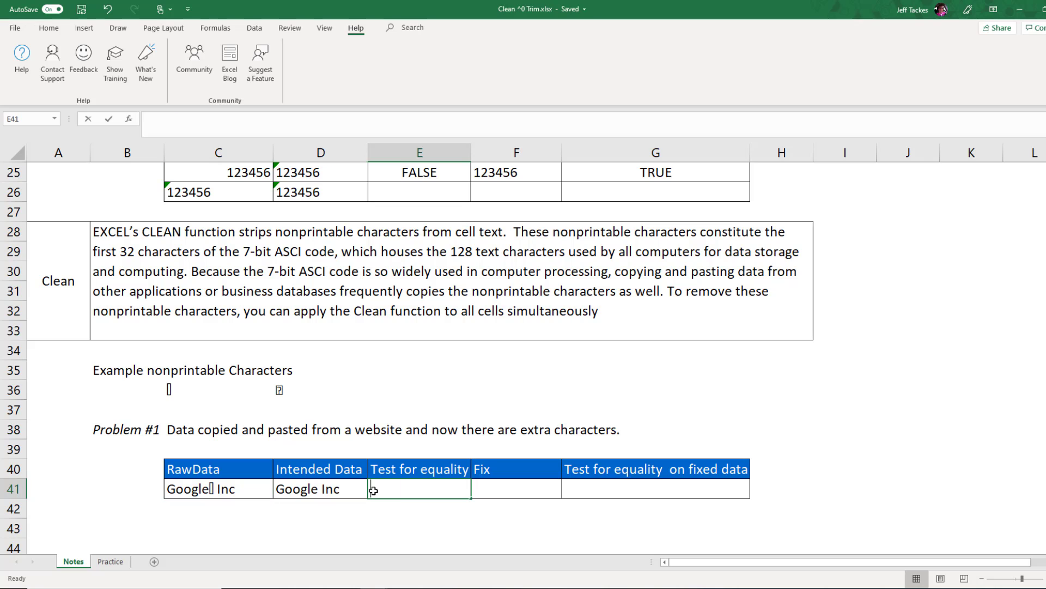
pyautogui.write('=')
pyautogui.click(219, 496)
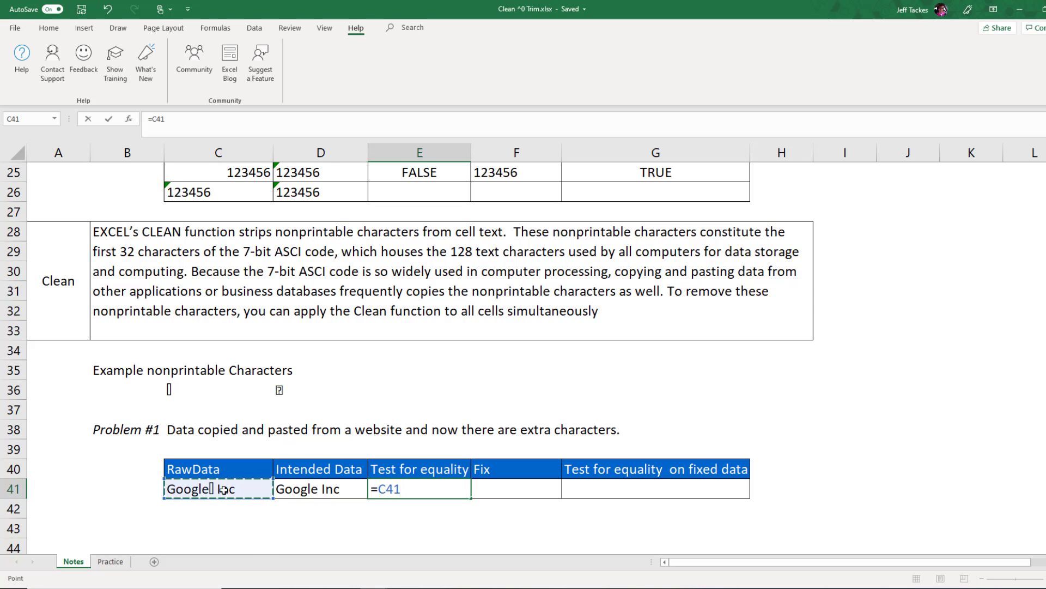
pyautogui.write('=')
pyautogui.click(294, 488)
pyautogui.press('Return')
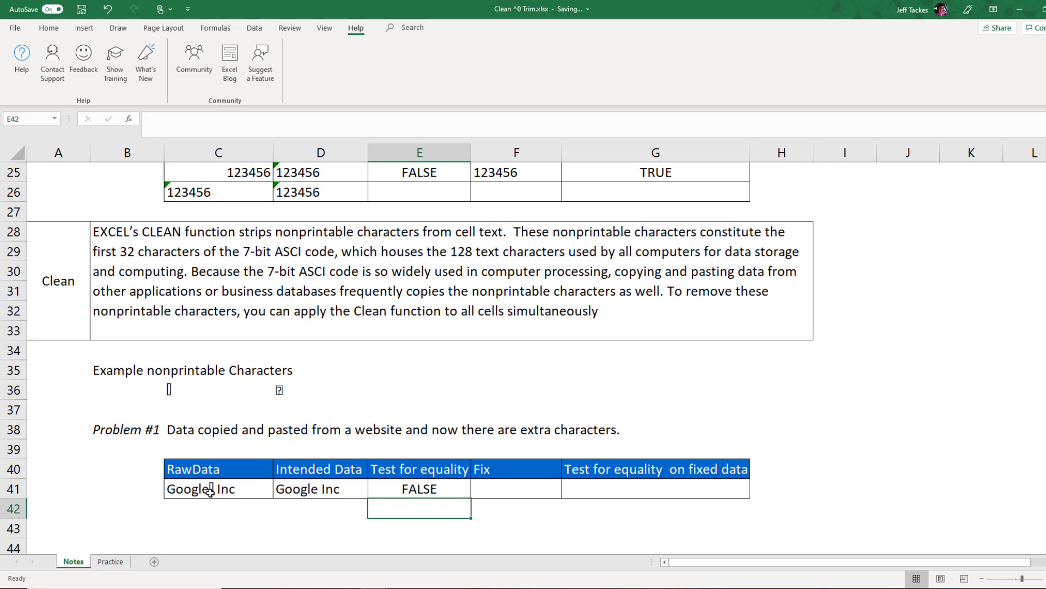
# - Enter =CLEAN(C41) in F41 to remove nonprintable characters from Google Inc
pyautogui.click(538, 492)
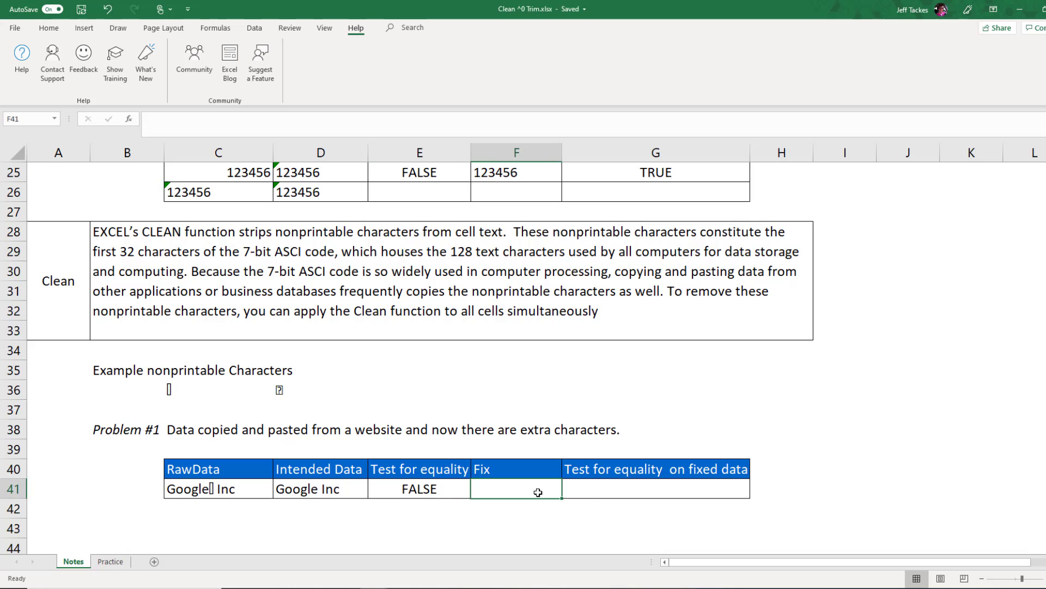
pyautogui.write('=')
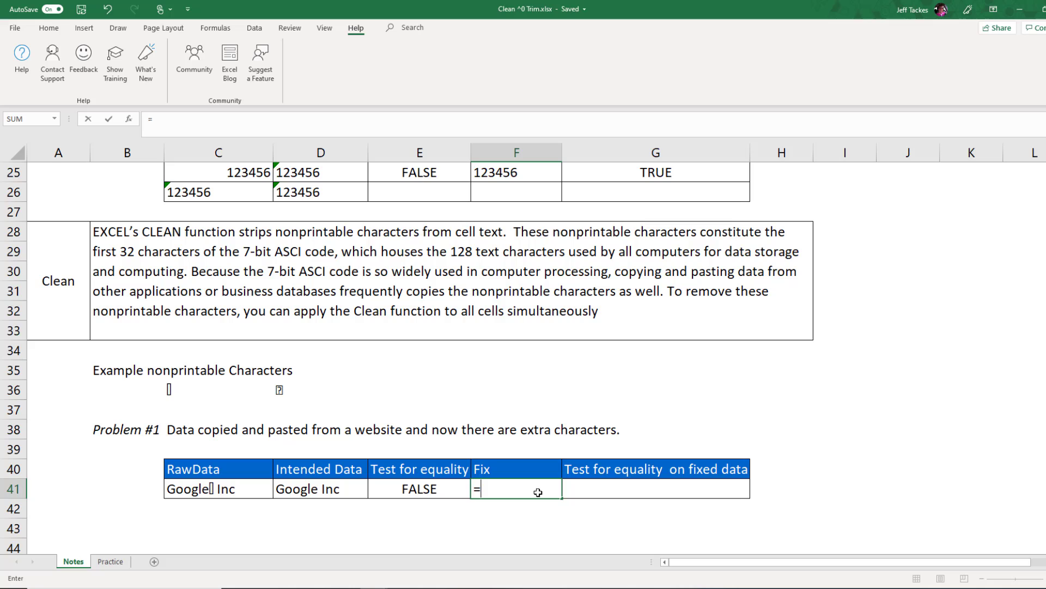
pyautogui.write('cl')
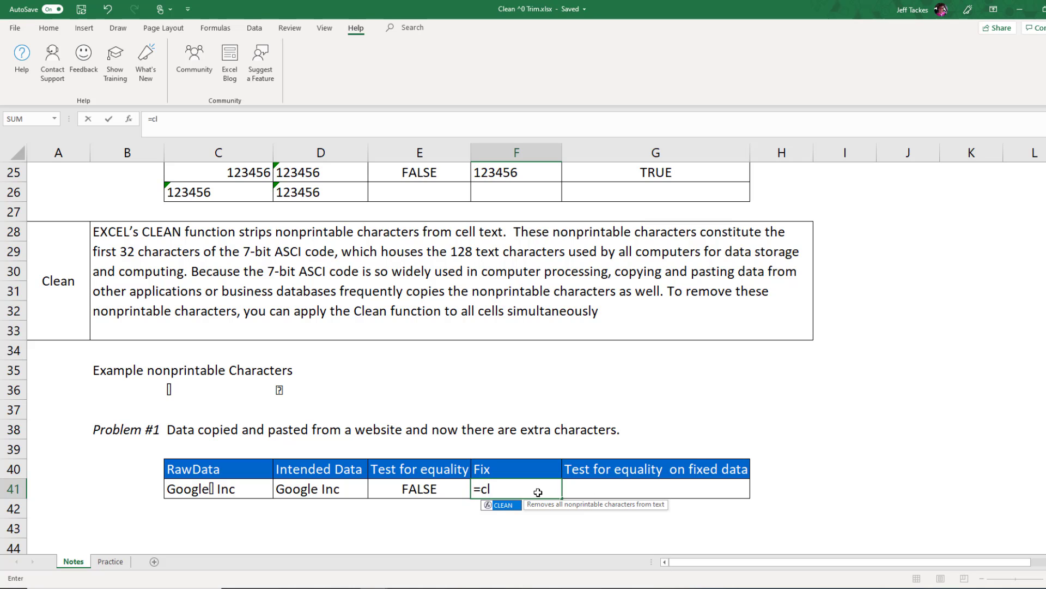
pyautogui.write('EAN')
pyautogui.write('(')
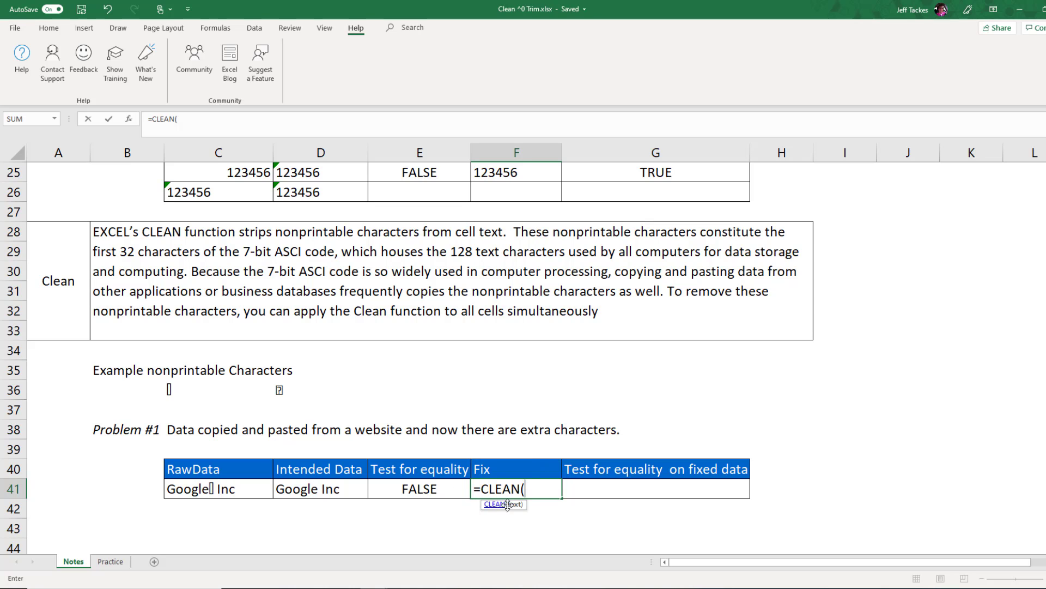
pyautogui.click(213, 489)
pyautogui.write(')')
pyautogui.press('Return')
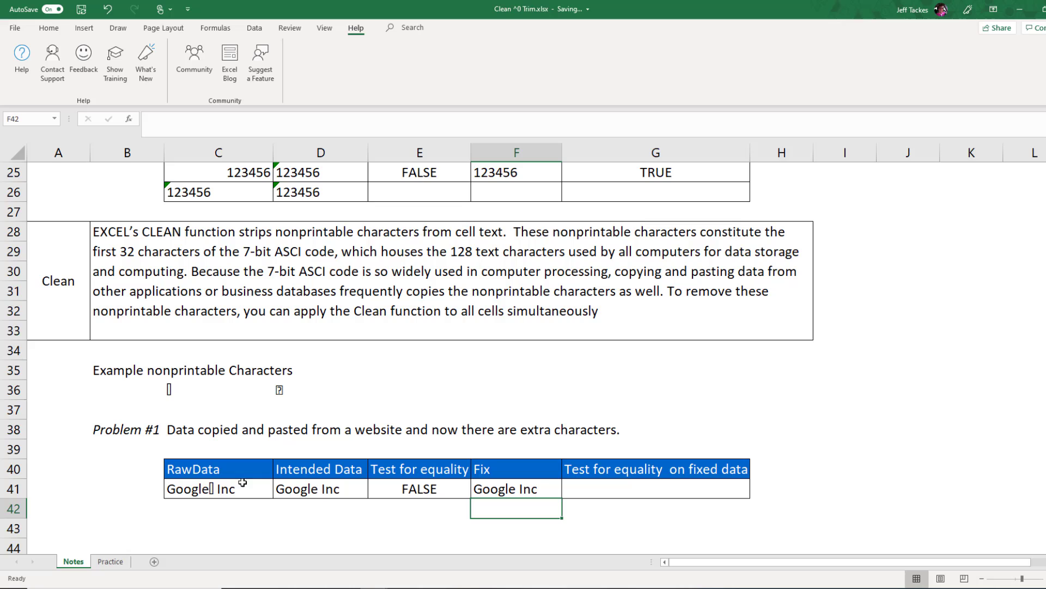
# - Enter =D41=F41 in G41 so it returns TRUE, then go to the Practice sheet
pyautogui.click(589, 491)
pyautogui.write('=')
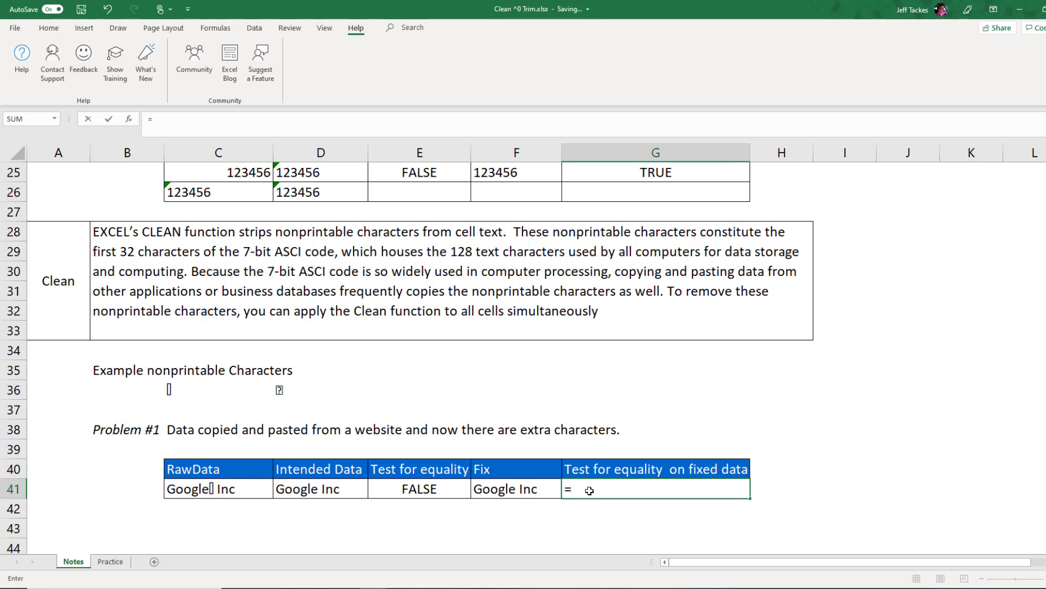
pyautogui.click(331, 490)
pyautogui.write('=')
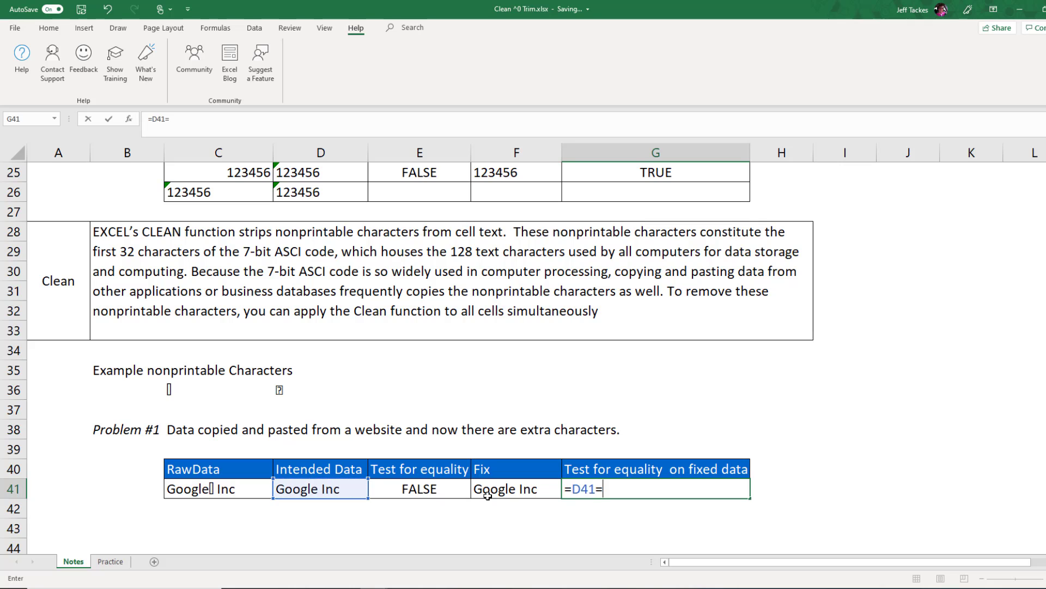
pyautogui.click(500, 490)
pyautogui.press('Return')
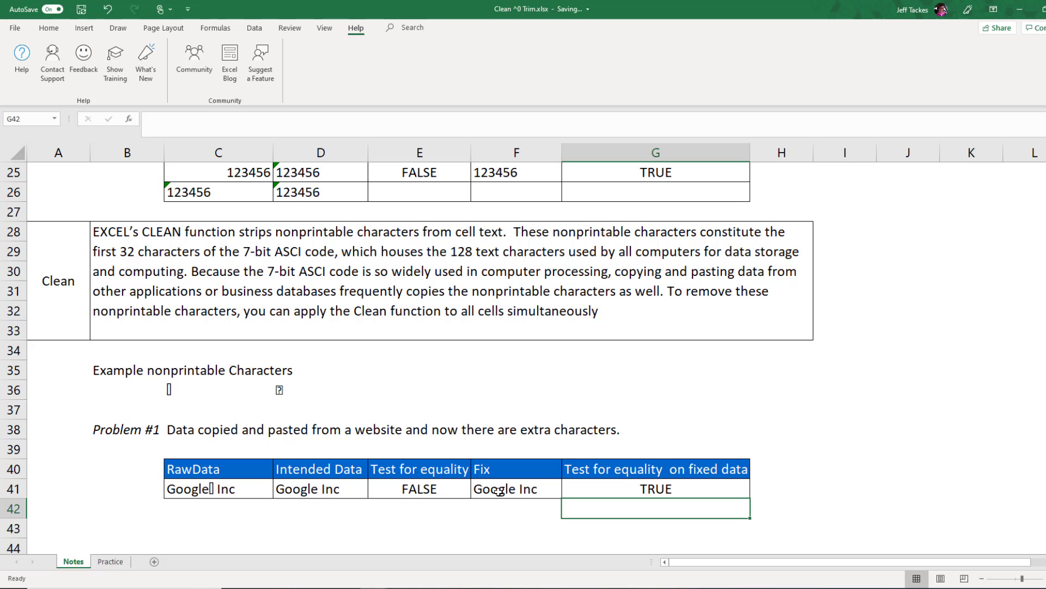
pyautogui.click(111, 562)
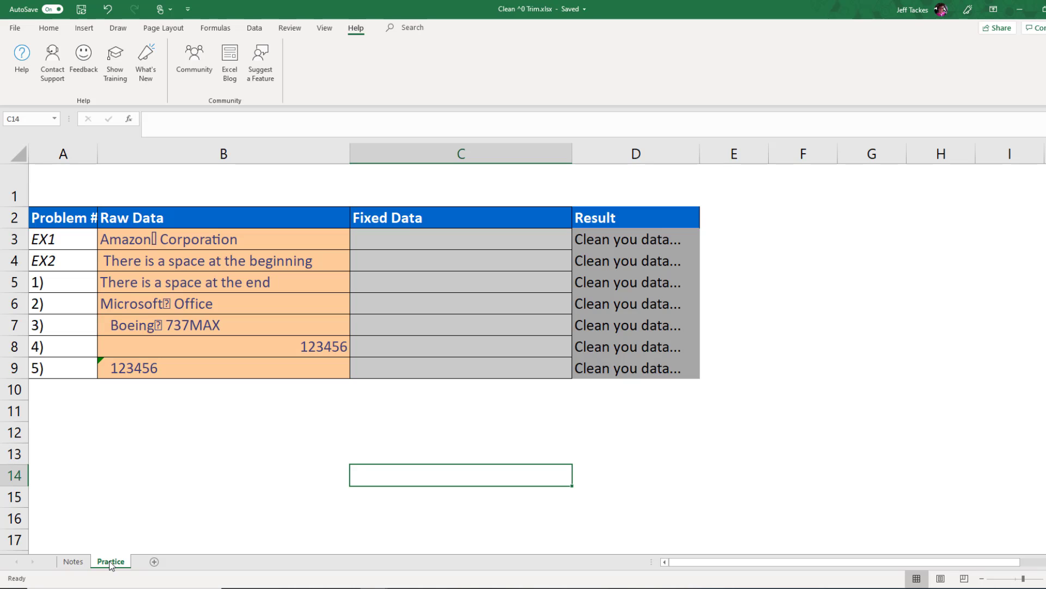
# - Cancel a first entry in C3 and inspect the raw text in B3
pyautogui.click(410, 239)
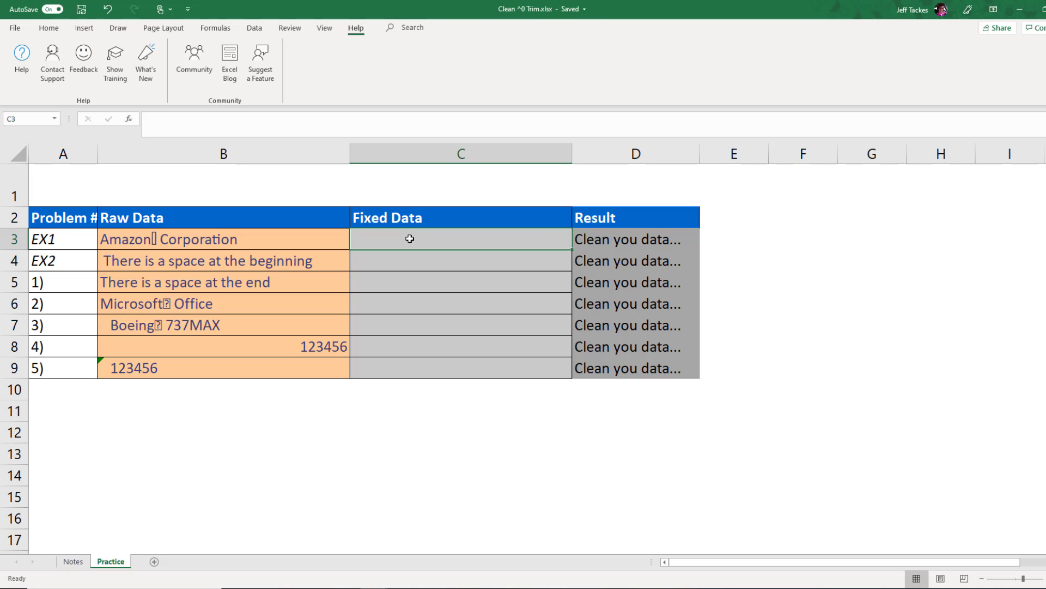
pyautogui.write('=')
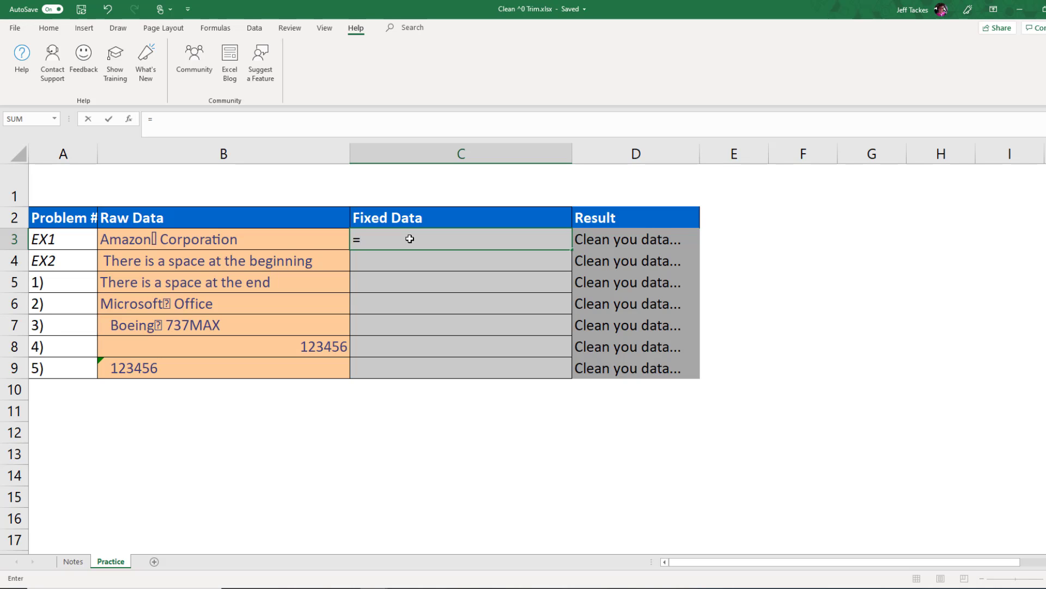
pyautogui.press('Escape')
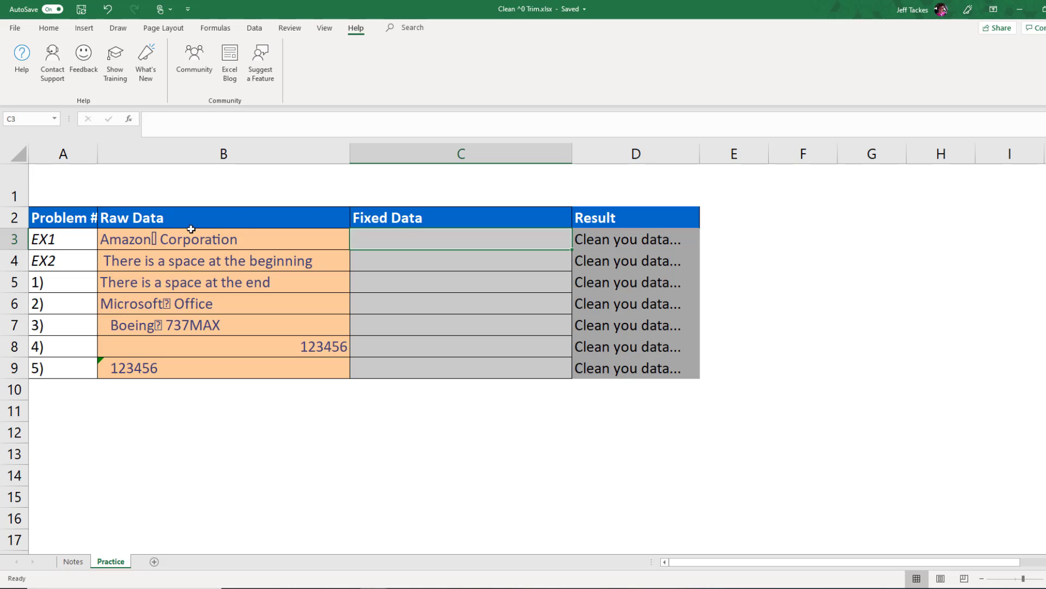
pyautogui.doubleClick(287, 241)
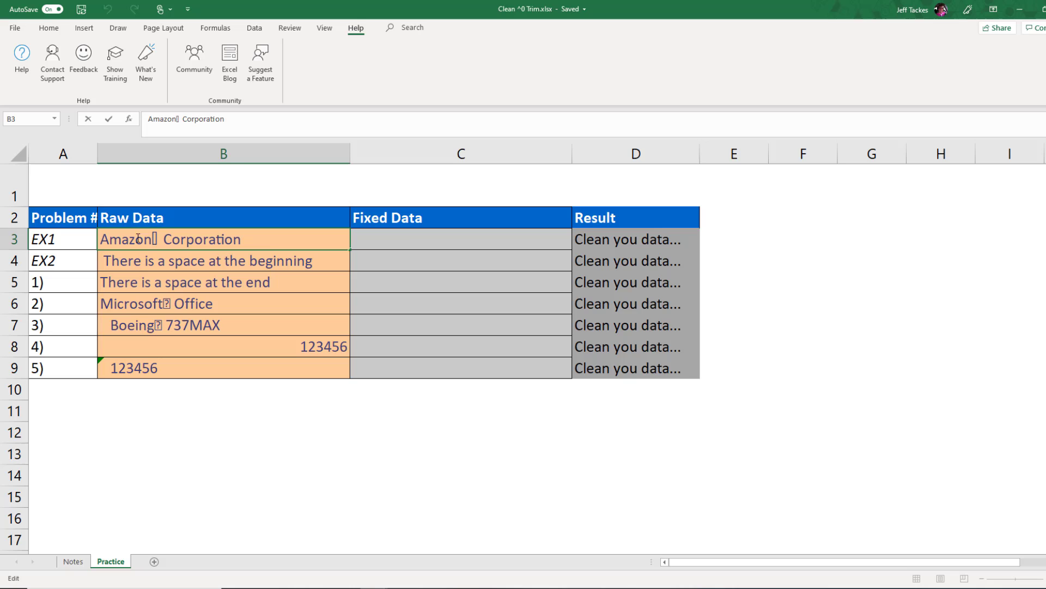
# - Enter =CLEAN(B3) in C3, then review D3's check and B4's leading-space text
pyautogui.click(402, 244)
pyautogui.write('=')
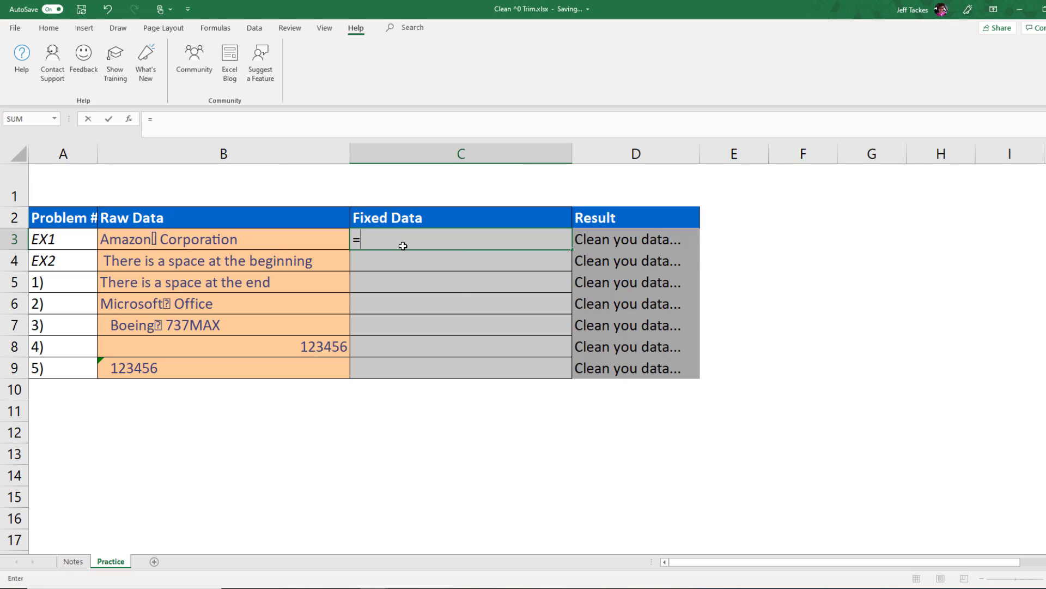
pyautogui.write('clean')
pyautogui.press('Tab')
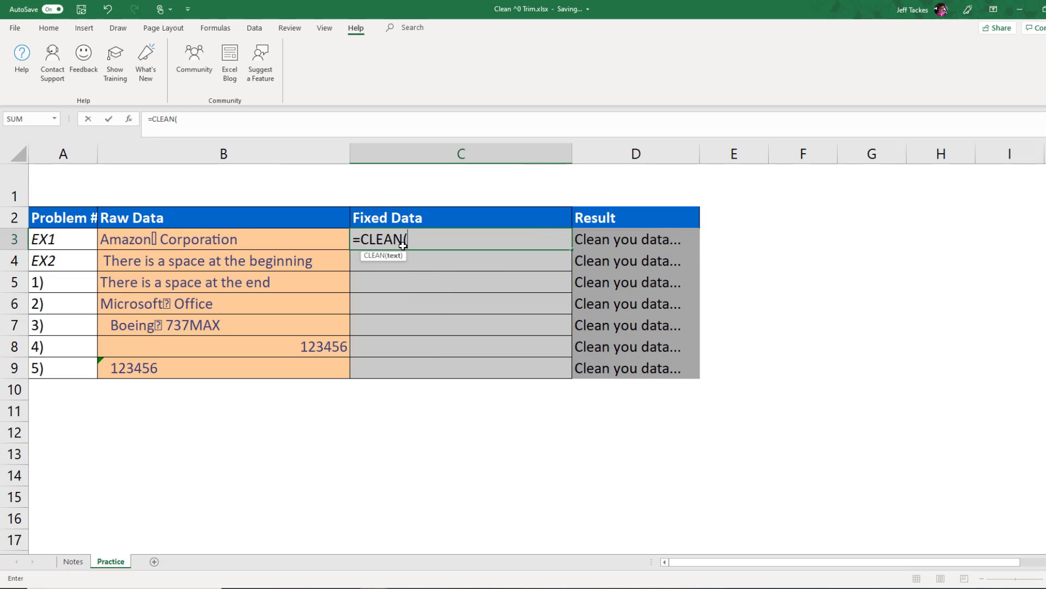
pyautogui.click(172, 241)
pyautogui.write(')')
pyautogui.press('Return')
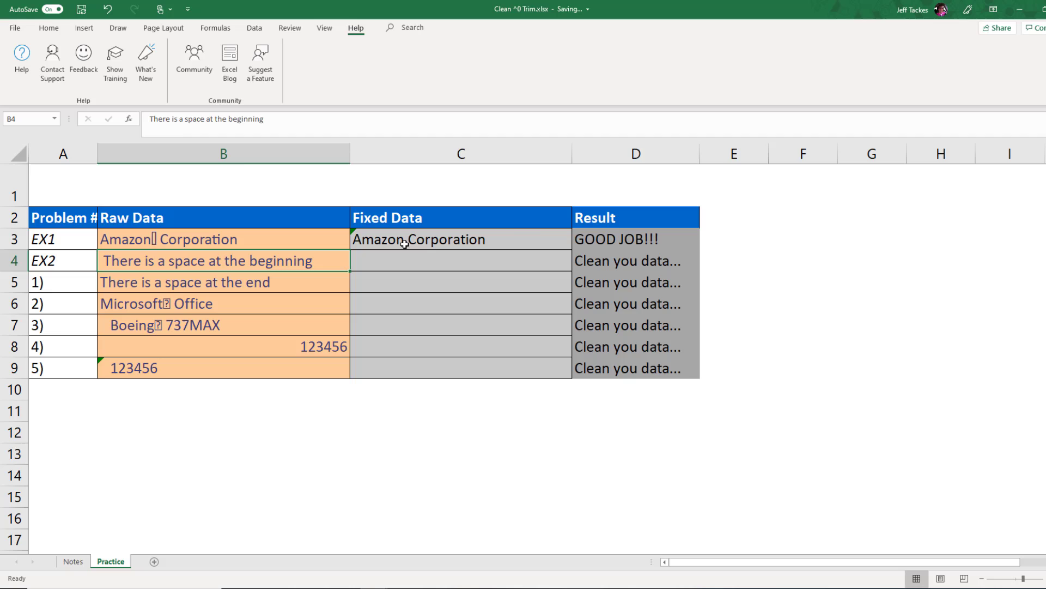
pyautogui.click(601, 240)
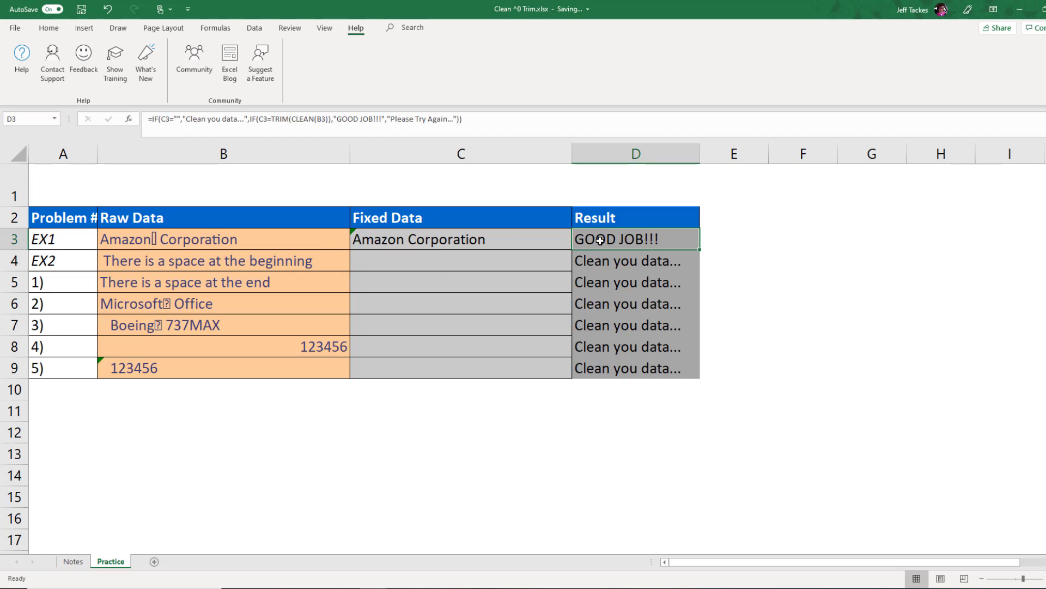
pyautogui.click(191, 264)
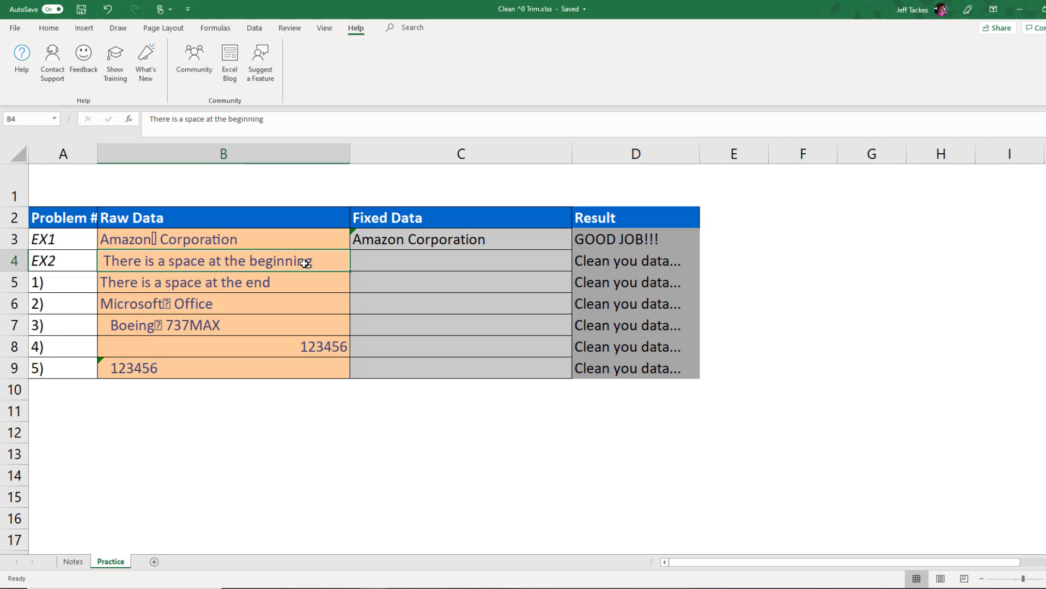
# - Enter =TRIM(B4) in C4, then select B5:B9 and move to C5
pyautogui.click(397, 263)
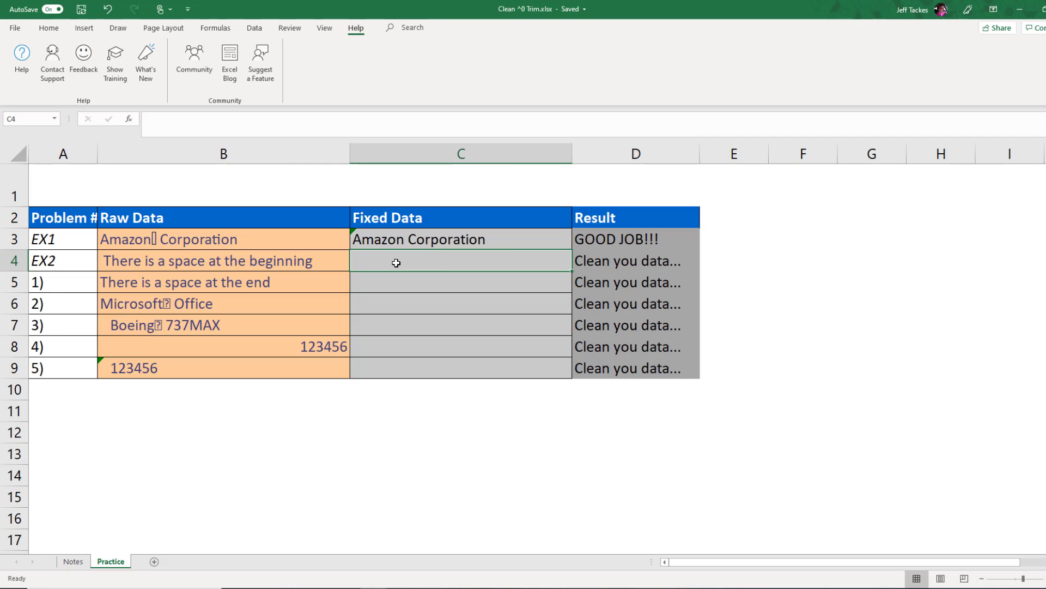
pyautogui.write('=tri')
pyautogui.press('Tab')
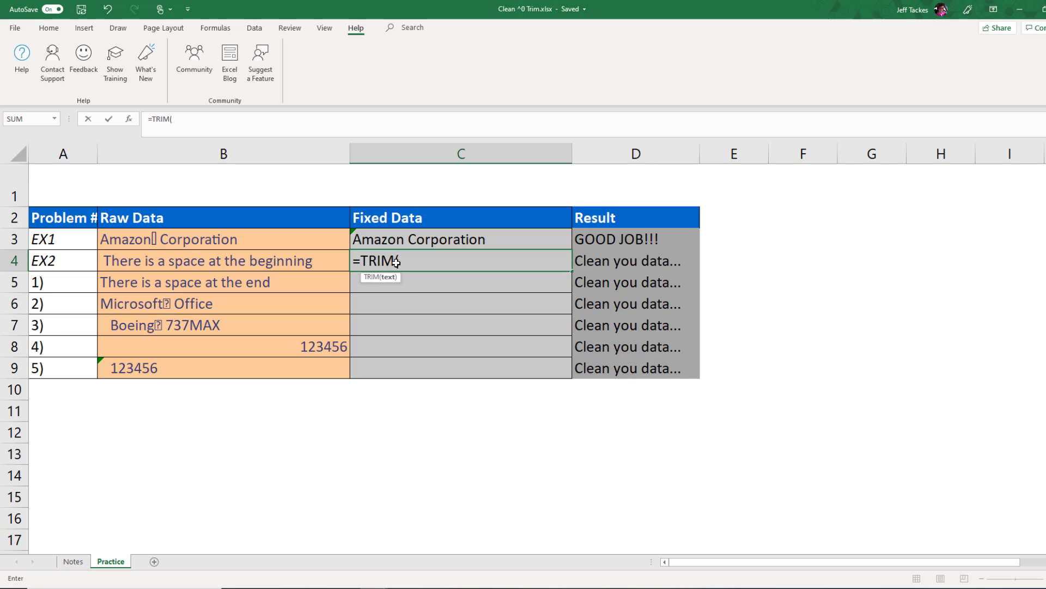
pyautogui.click(252, 261)
pyautogui.write(')')
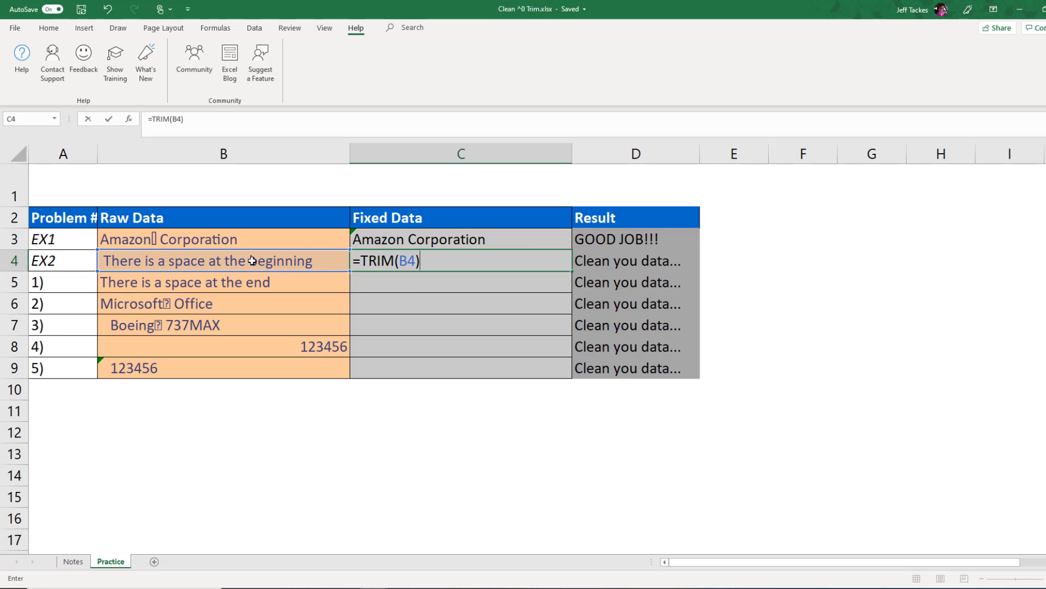
pyautogui.press('Return')
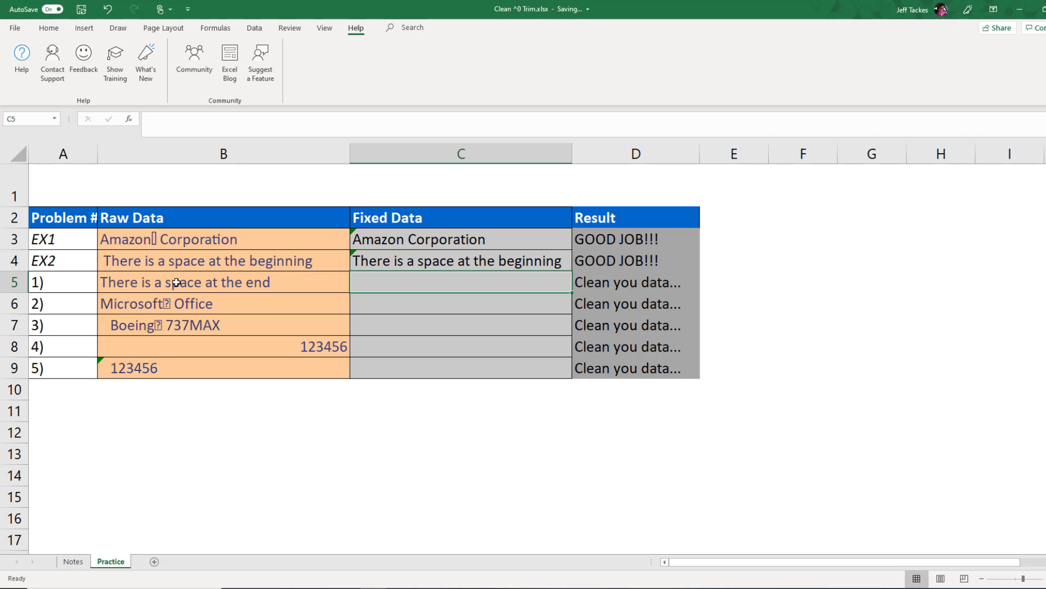
pyautogui.moveTo(158, 283); pyautogui.dragTo(148, 361)
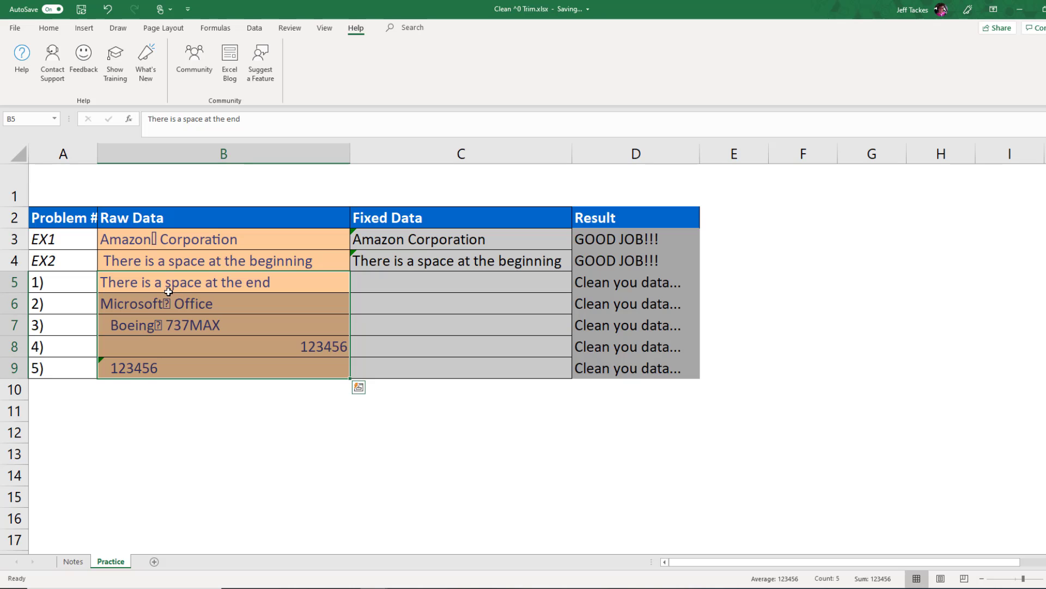
pyautogui.click(400, 276)
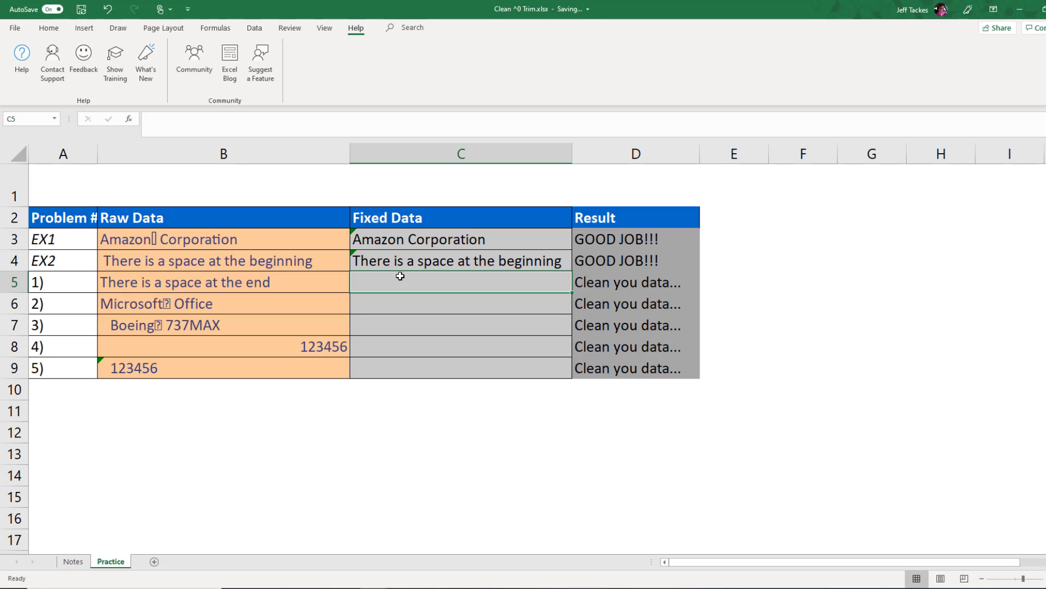
# - Enter =TRIM(B5) in C5 so it reads 'There is a space at the end'
pyautogui.write('=')
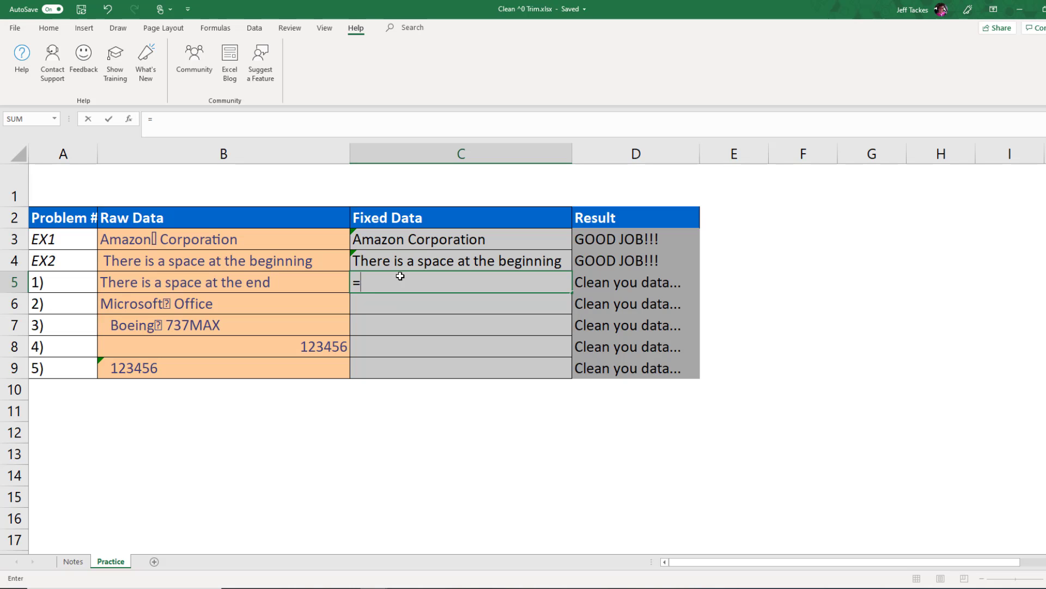
pyautogui.write('trim')
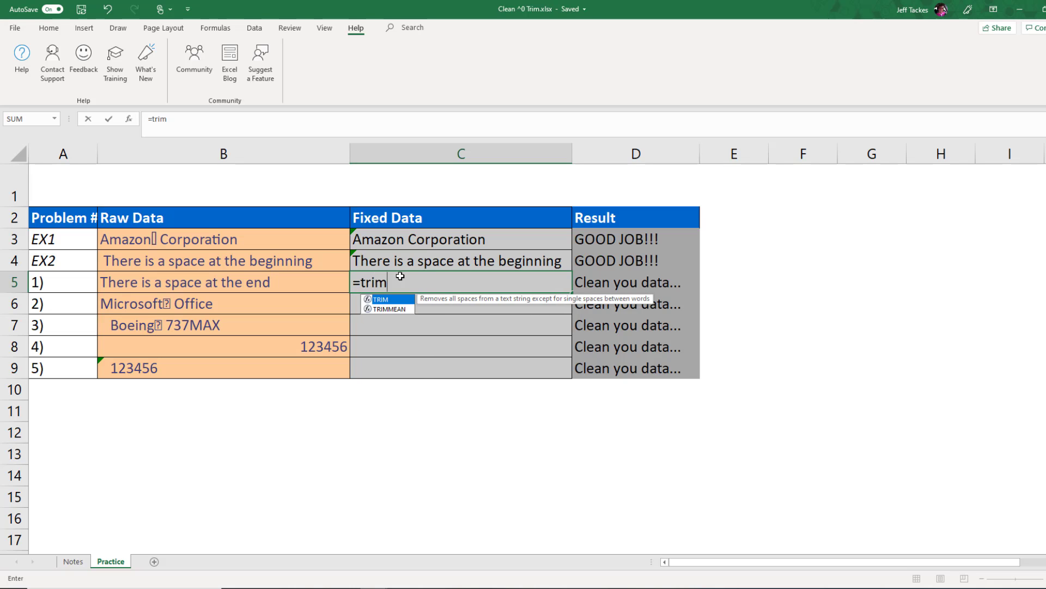
pyautogui.press('Tab')
pyautogui.click(165, 279)
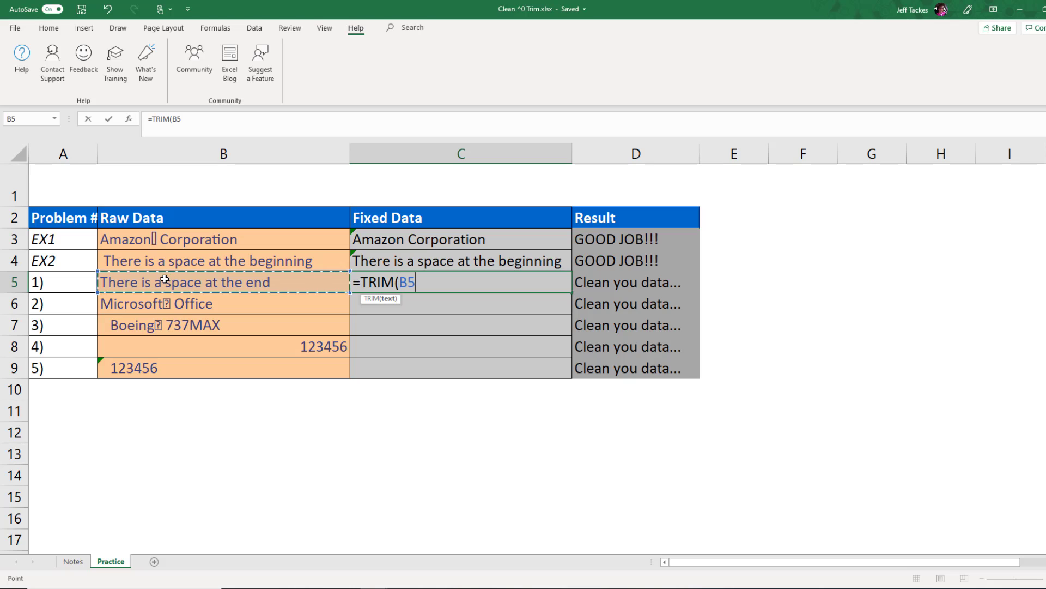
pyautogui.press('Return')
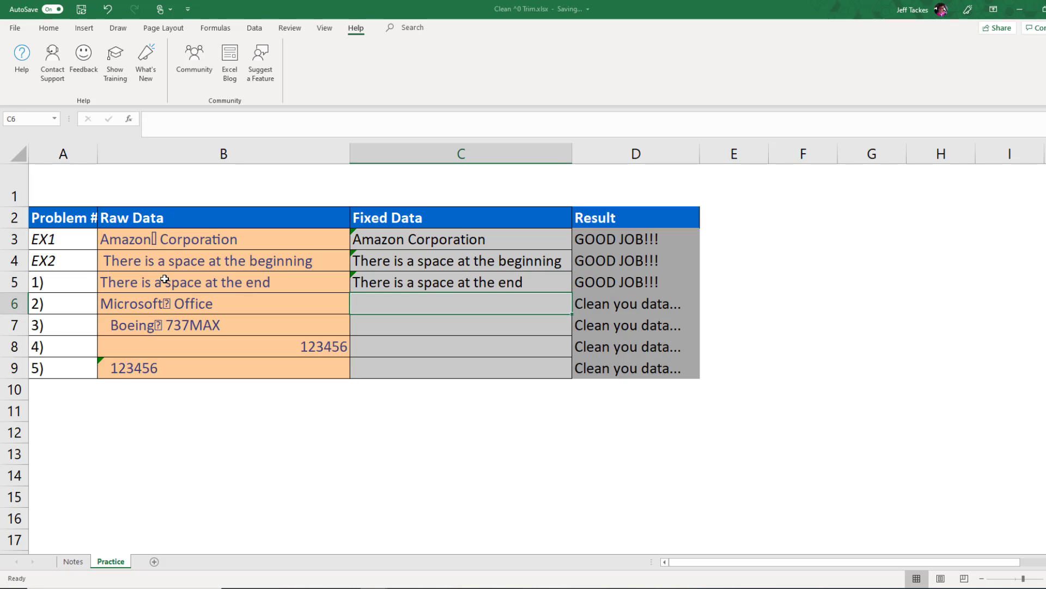
pyautogui.click(450, 285)
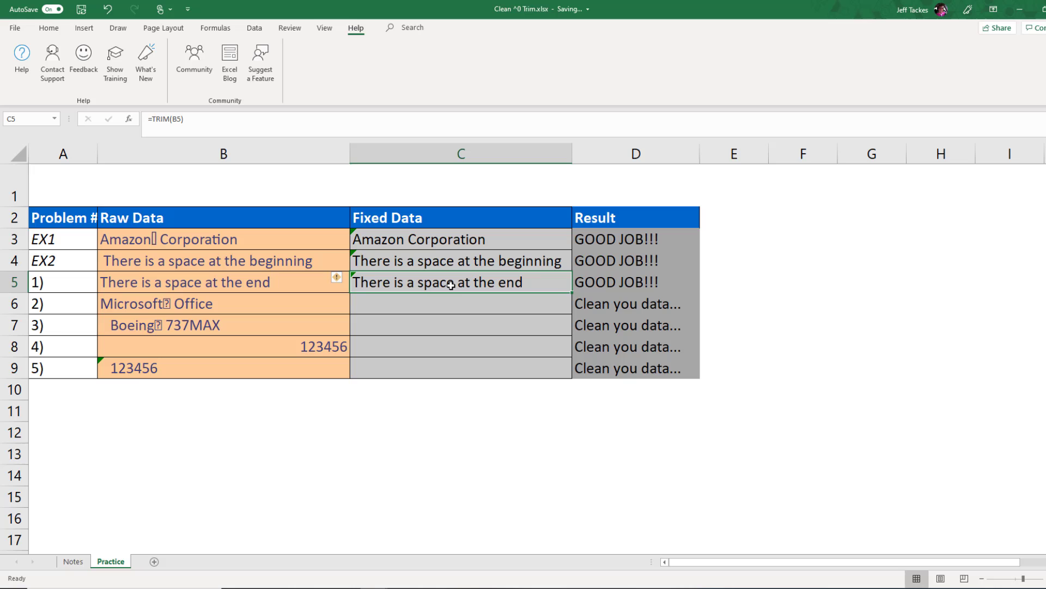
# - Change C5's formula to =CLEAN(TRIM(B5)), highlighting the inner TRIM and outer CLEAN parts
pyautogui.click(153, 117)
pyautogui.write('cl')
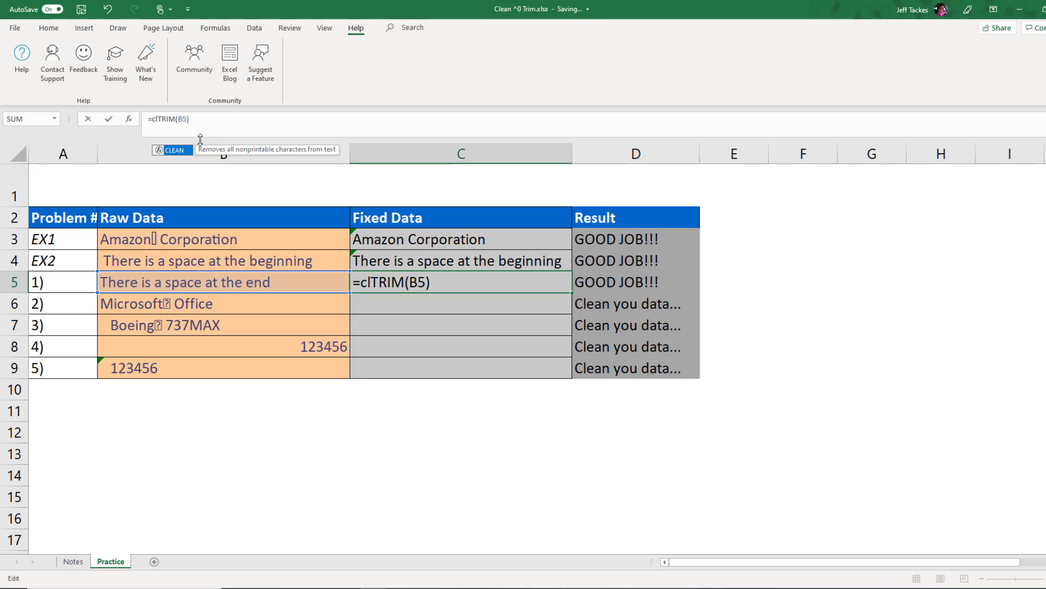
pyautogui.press('BackSpace')
pyautogui.press('BackSpace')
pyautogui.write('c')
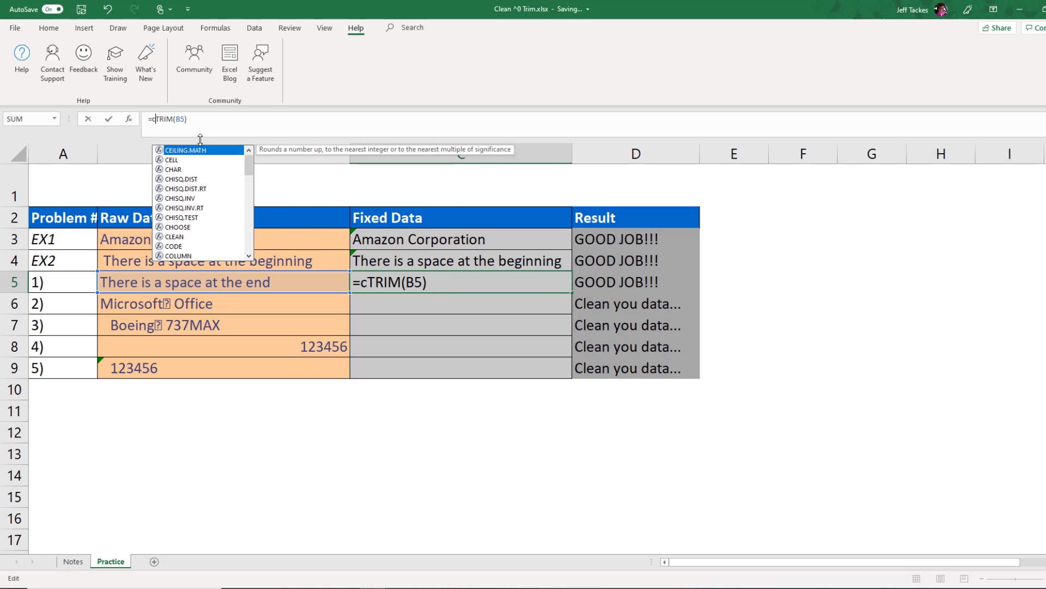
pyautogui.write('lean')
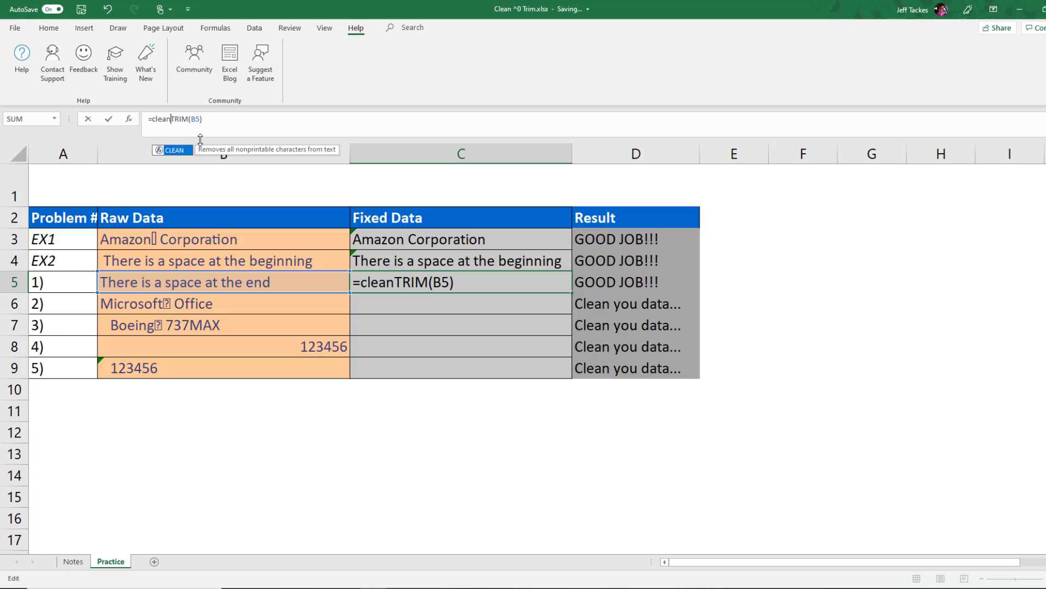
pyautogui.press('Tab')
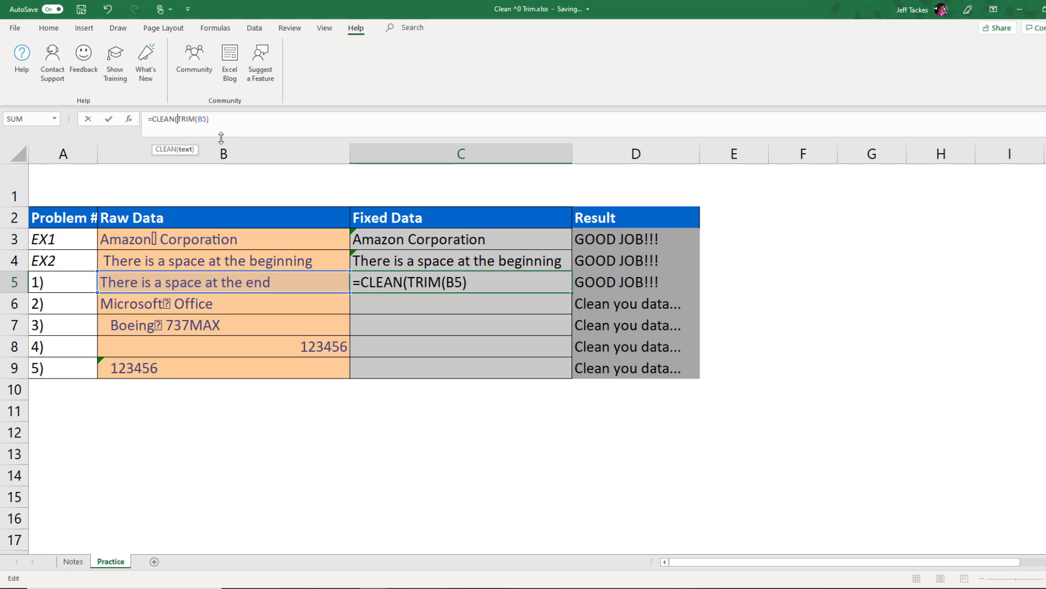
pyautogui.write(')')
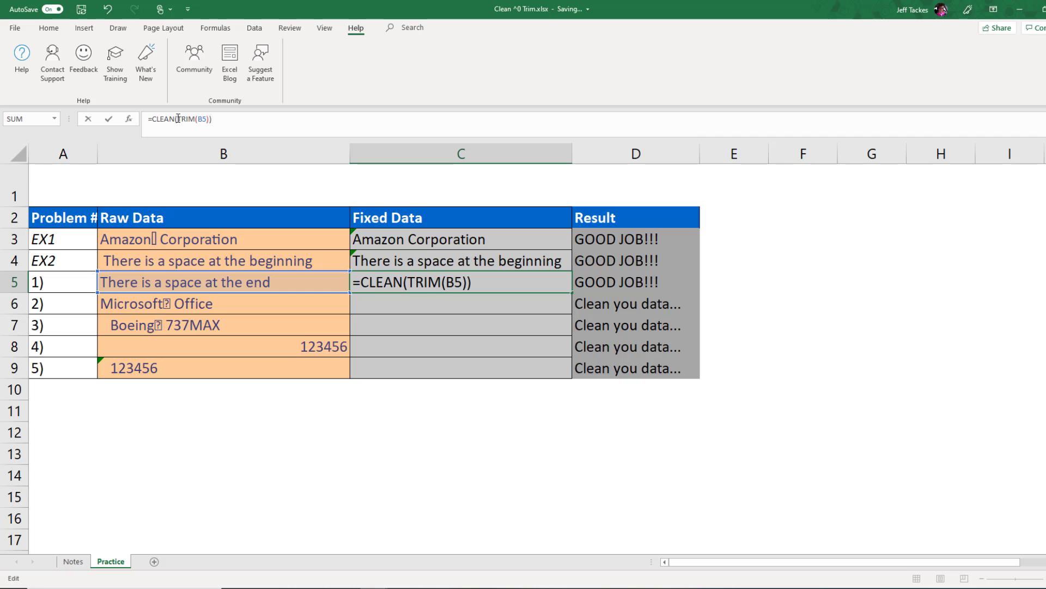
pyautogui.moveTo(177, 119); pyautogui.dragTo(211, 120)
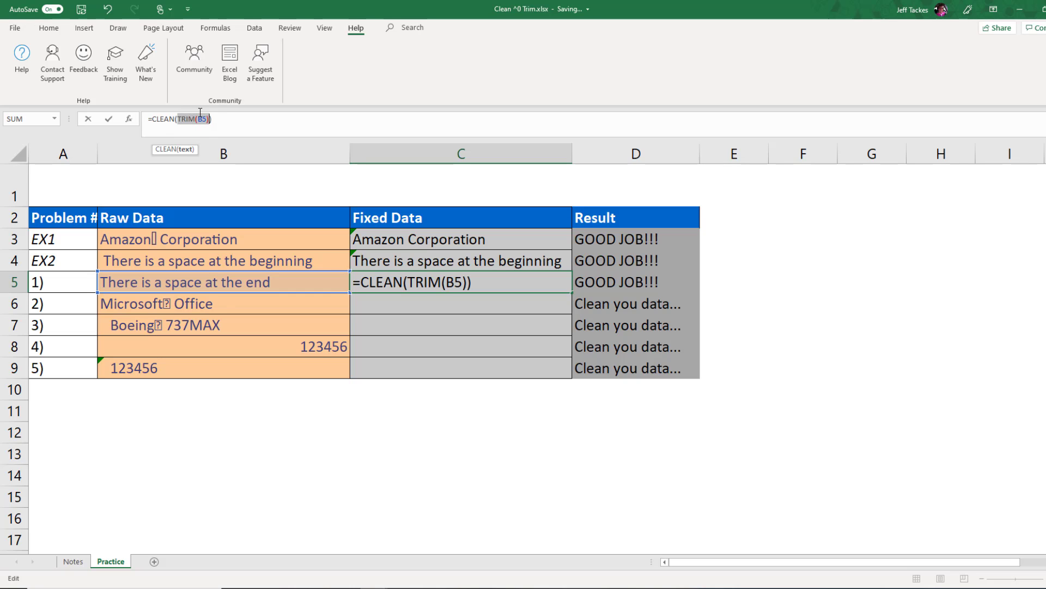
pyautogui.moveTo(152, 119); pyautogui.dragTo(176, 119)
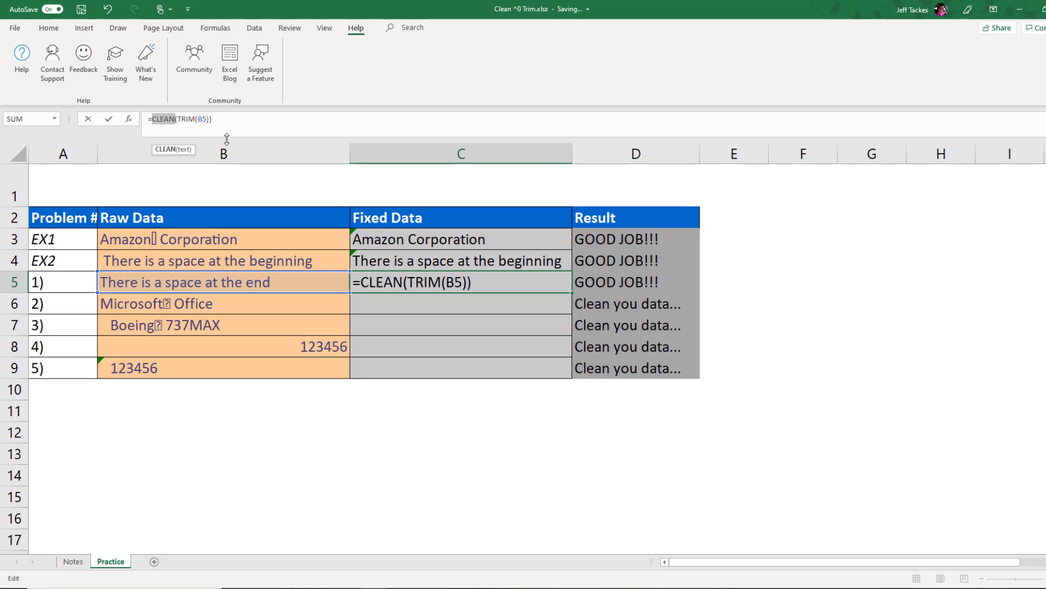
pyautogui.press('Return')
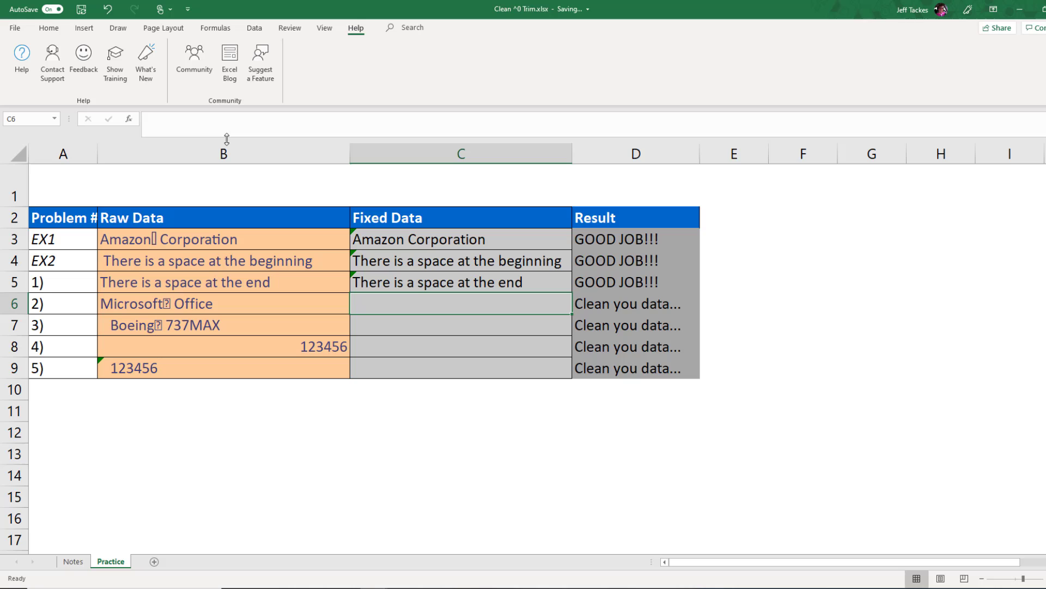